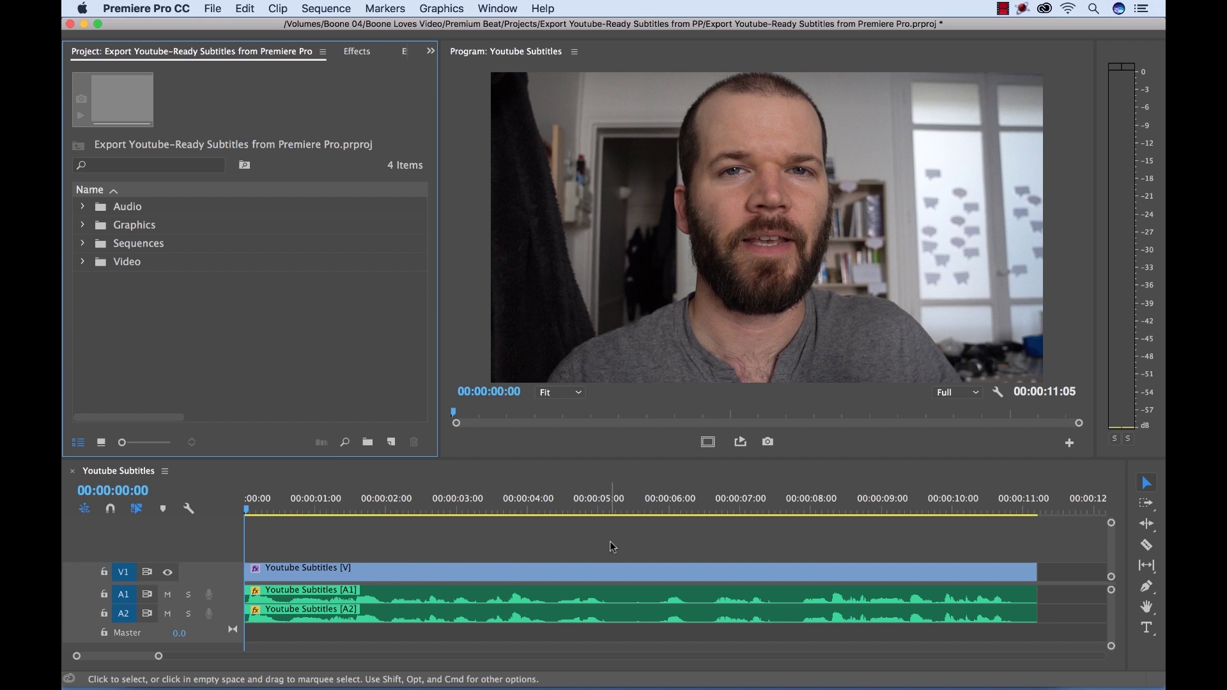
# - Play the sequence from the start, then return the playhead to the beginning
pyautogui.click(1070, 543)
pyautogui.press('space')
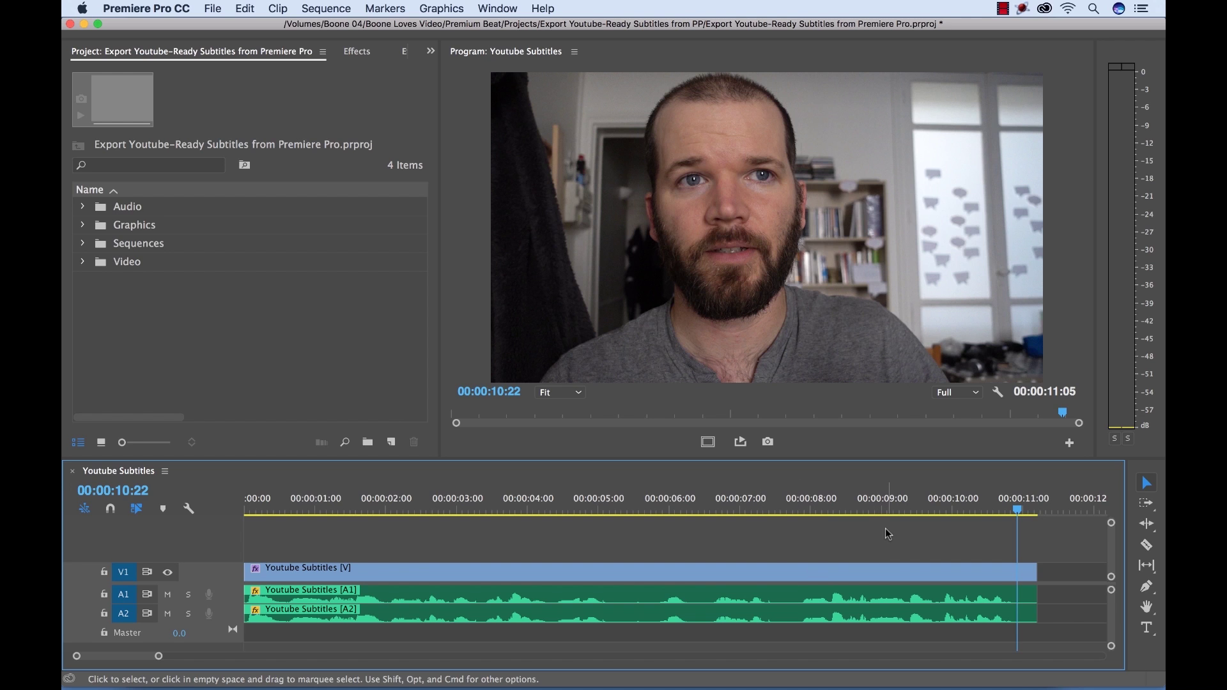
pyautogui.press('Home')
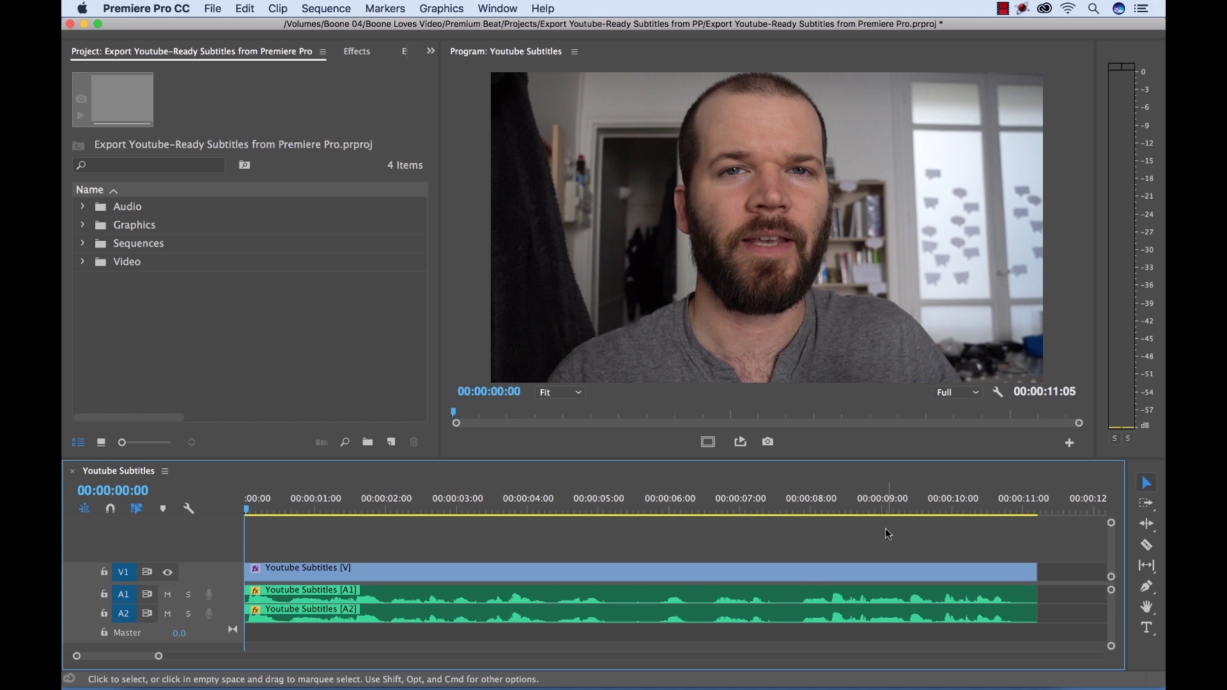
# - Create a CEA-608 CC1 captions item at 23.976 fps and select it in the project
pyautogui.click(391, 444)
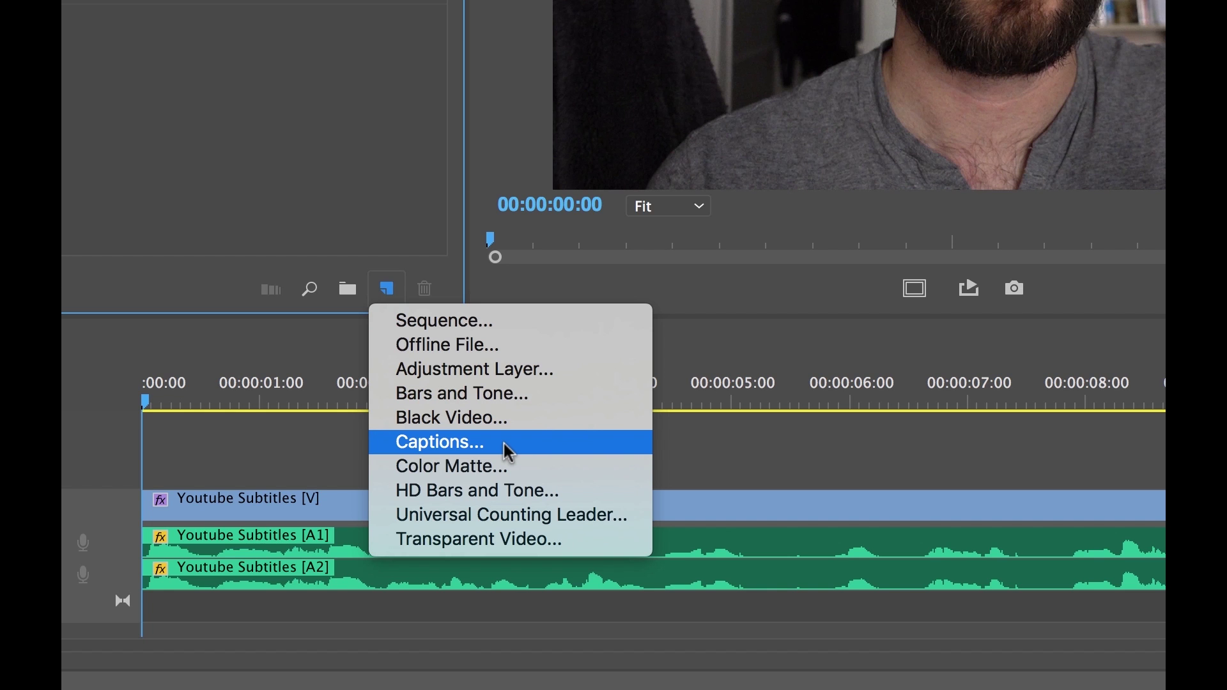
pyautogui.click(509, 453)
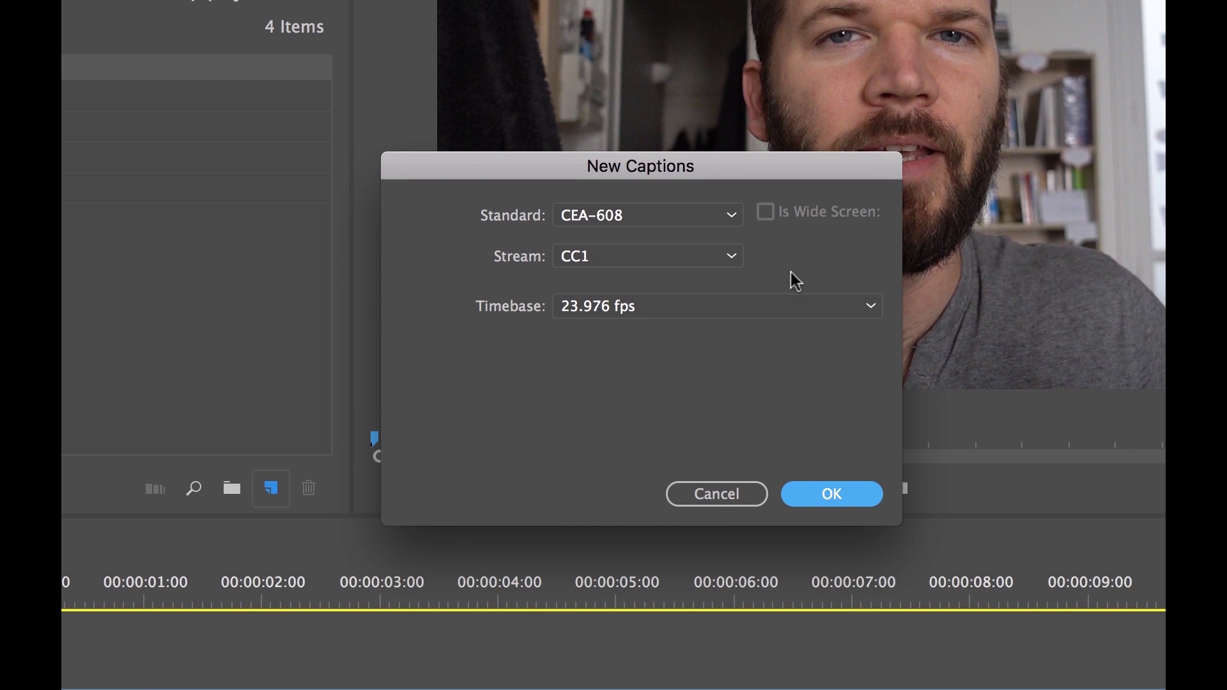
pyautogui.click(721, 221)
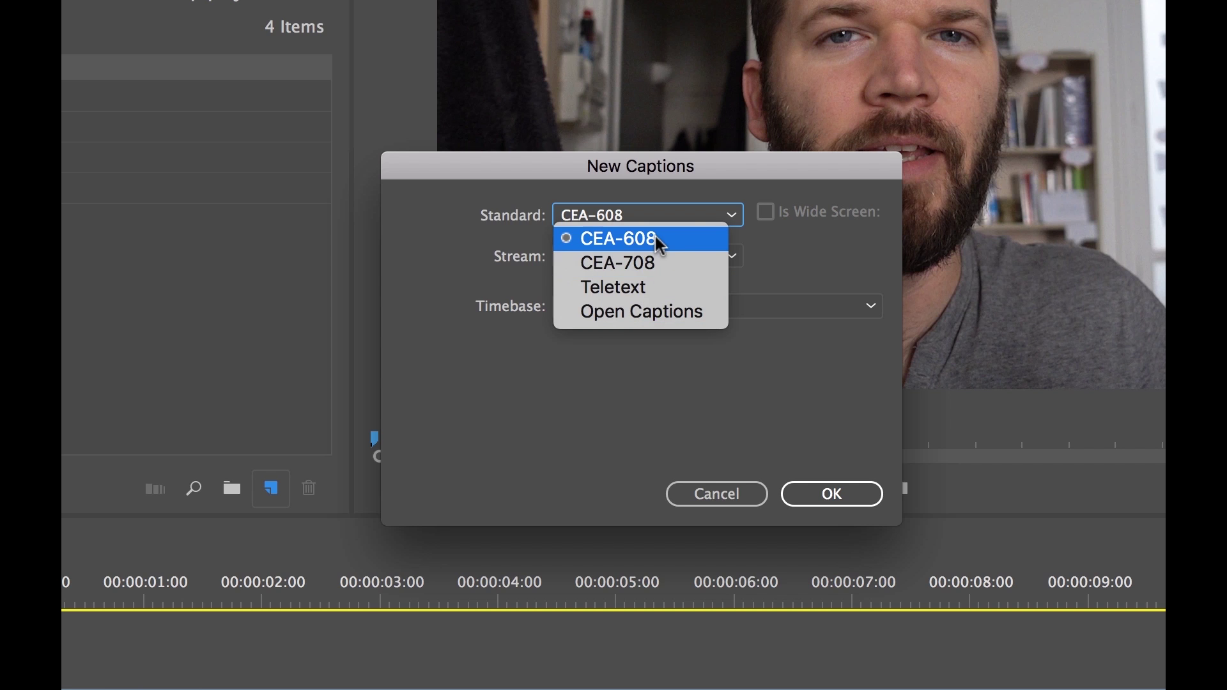
pyautogui.click(800, 363)
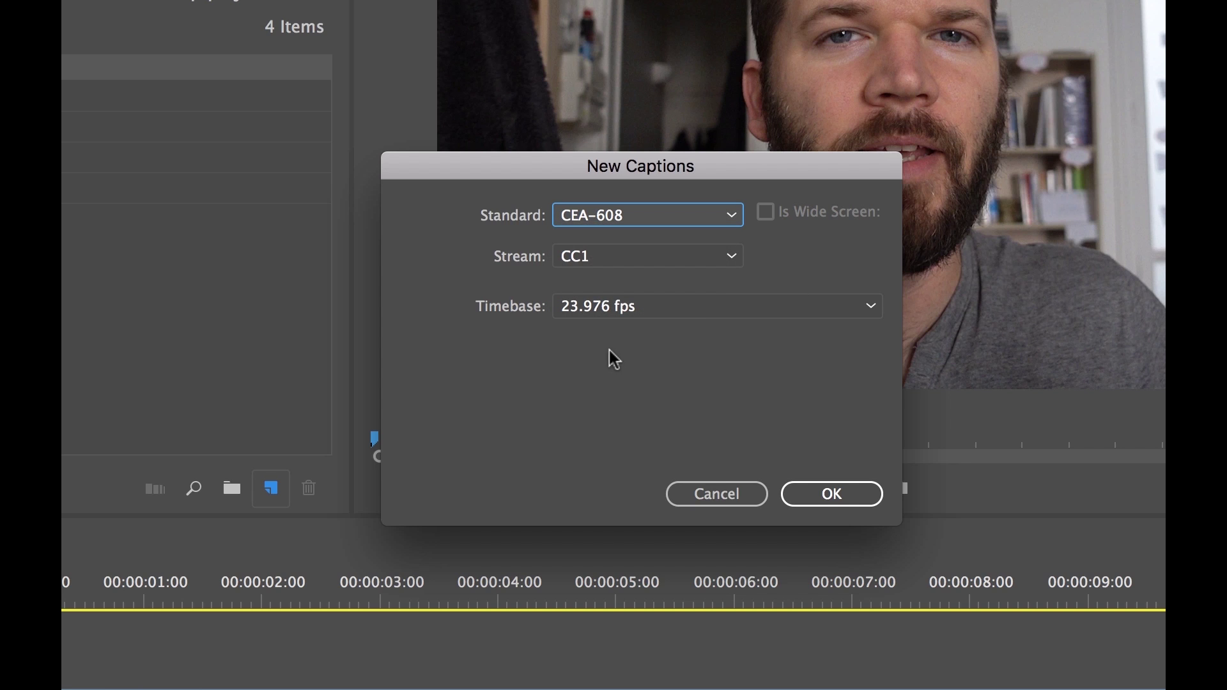
pyautogui.click(822, 502)
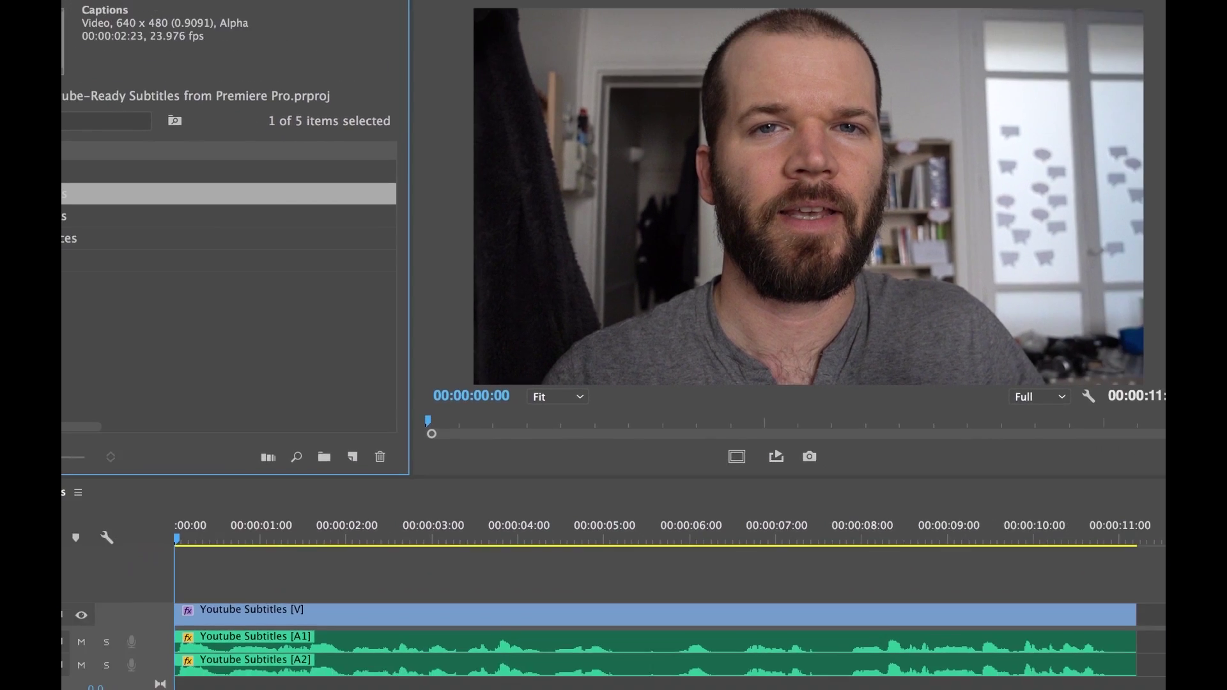
pyautogui.click(130, 224)
# - Place the Captions item on V2 and stretch it to the video's full 11 seconds
pyautogui.click(232, 343)
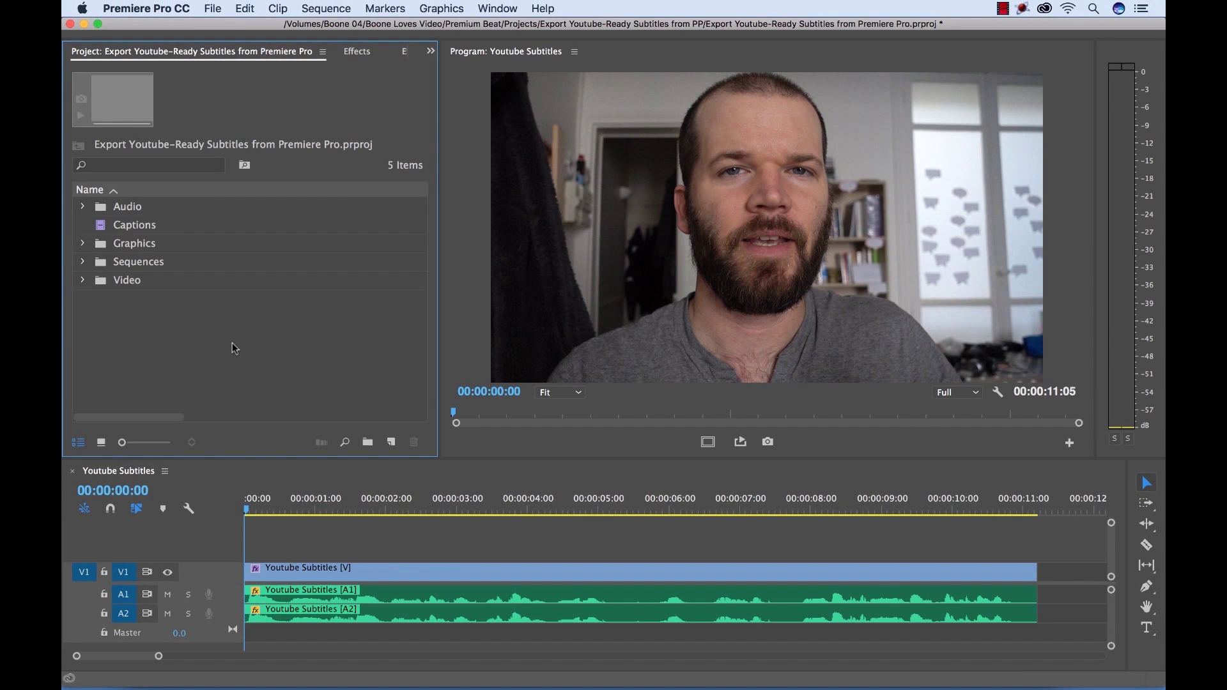
pyautogui.moveTo(100, 234); pyautogui.dragTo(246, 542)
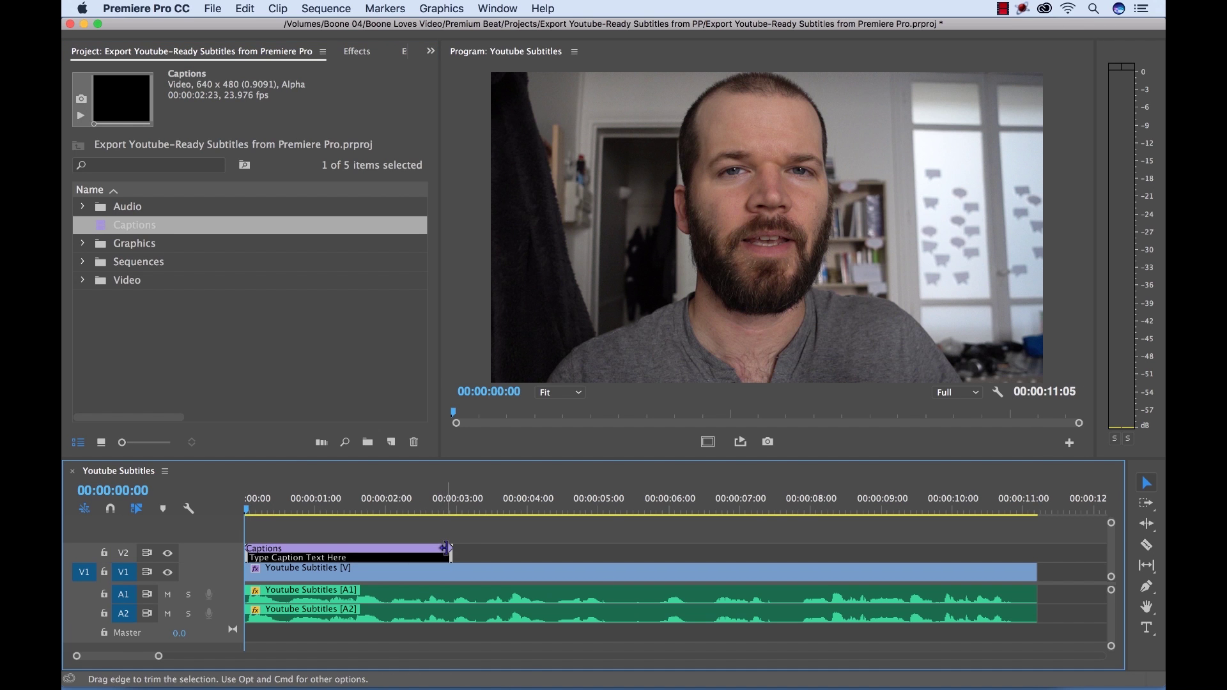
pyautogui.moveTo(446, 547); pyautogui.dragTo(1035, 544)
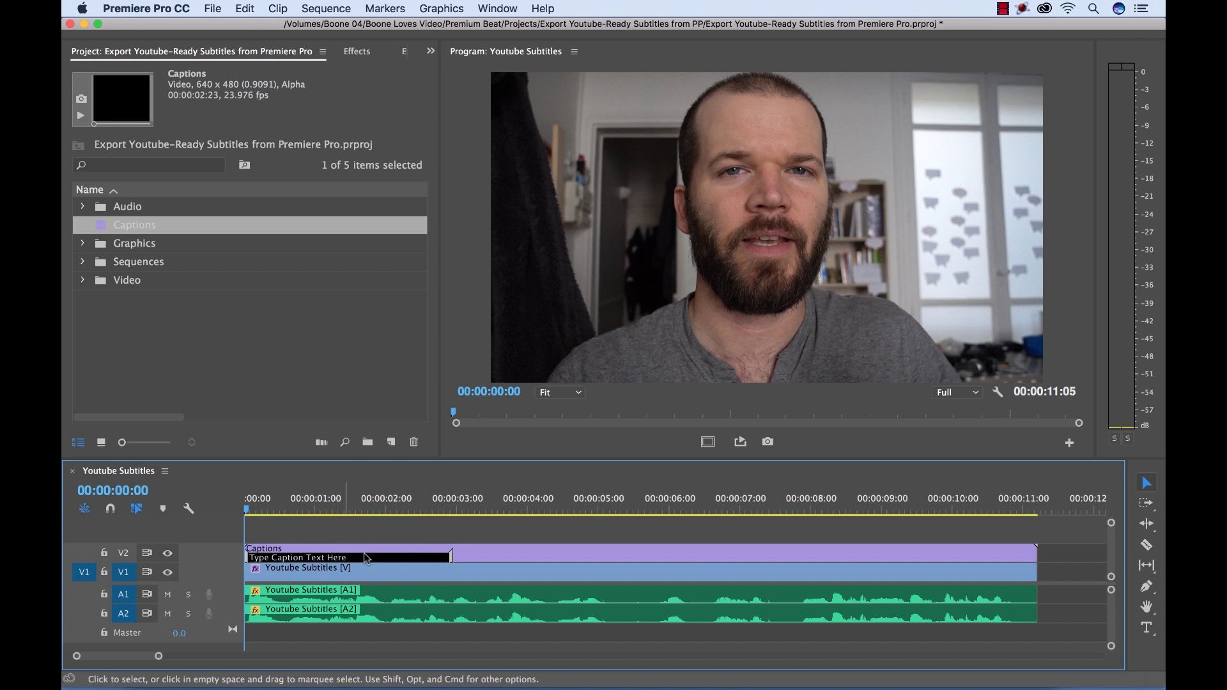
# - Replace the first caption's placeholder with the speaker's spoken self-introduction line
pyautogui.doubleClick(535, 549)
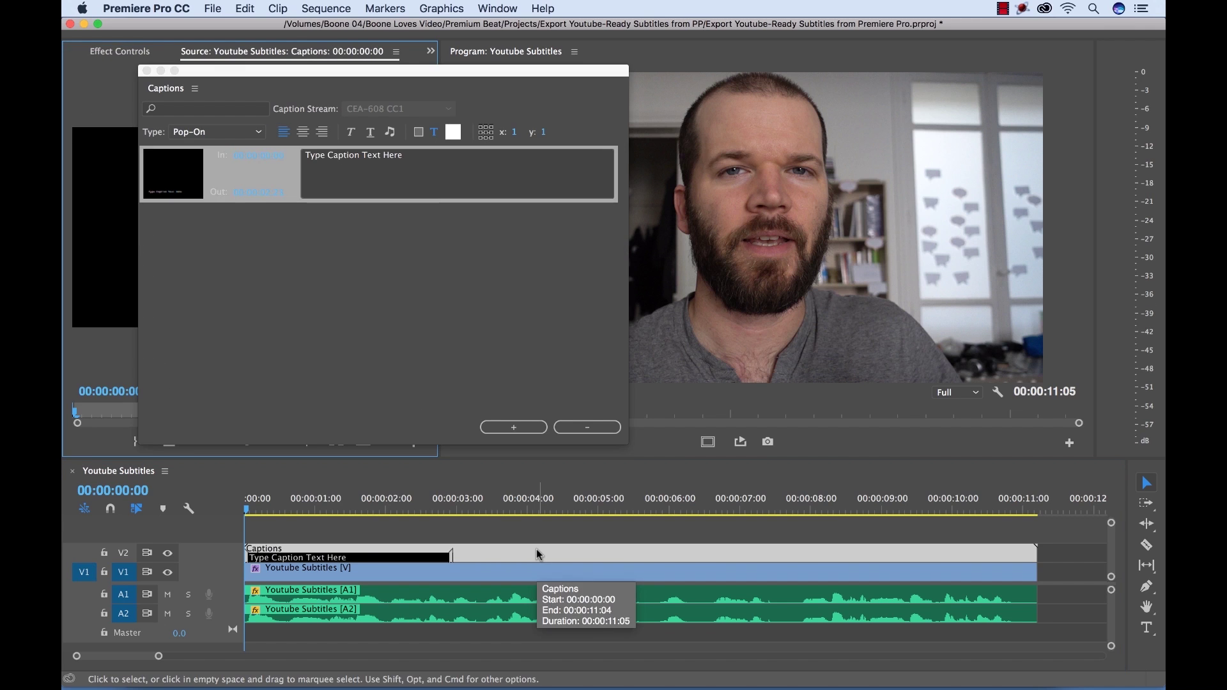
pyautogui.moveTo(370, 71)
pyautogui.mouseDown()
pyautogui.moveTo(376, 86)
pyautogui.moveTo(367, 76)
pyautogui.mouseUp()
pyautogui.click(356, 186)
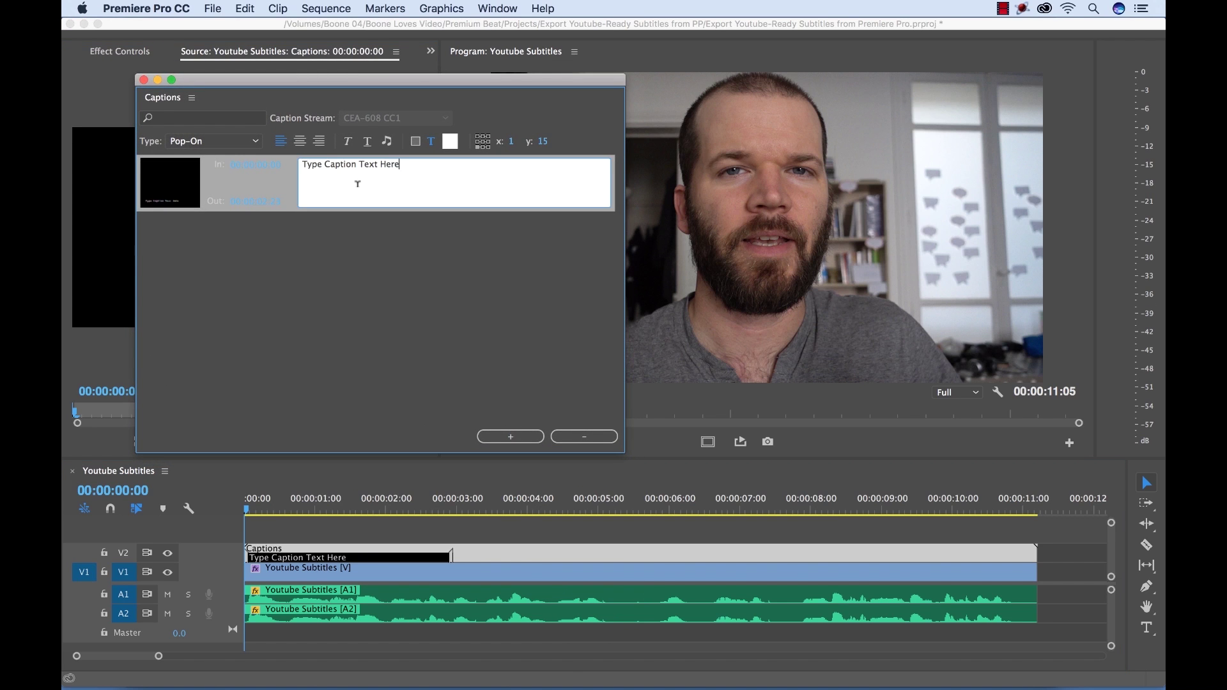
pyautogui.press('super+a')
pyautogui.click(225, 508)
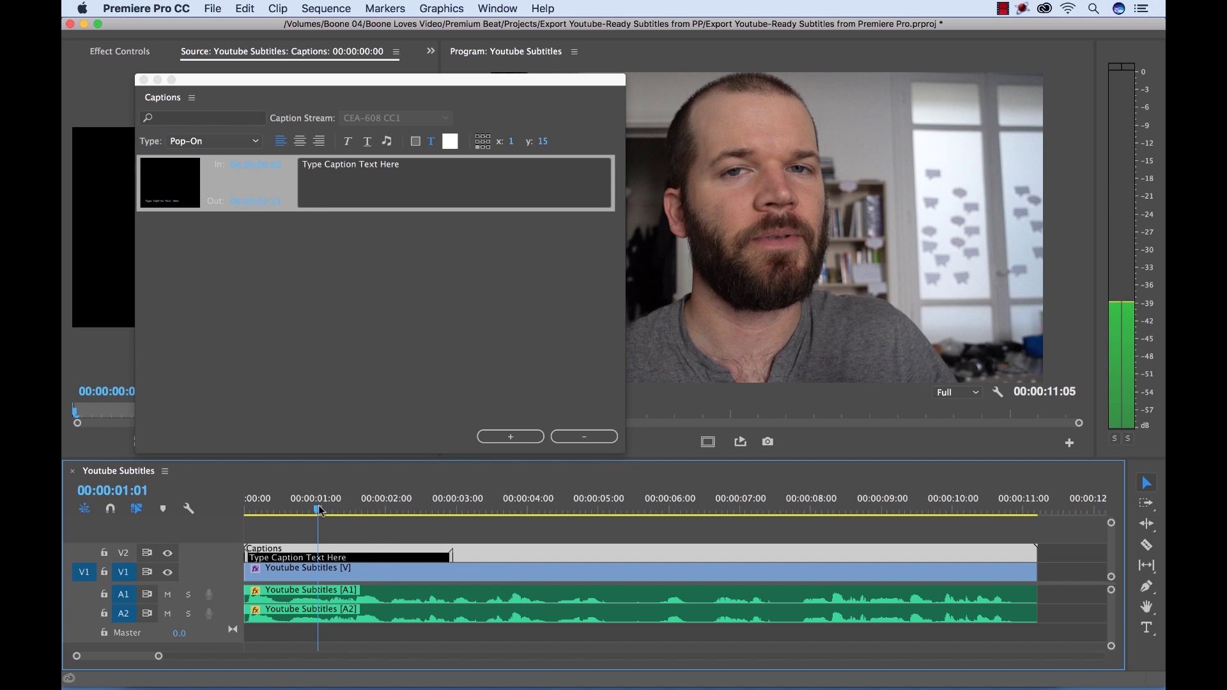
pyautogui.press('space')
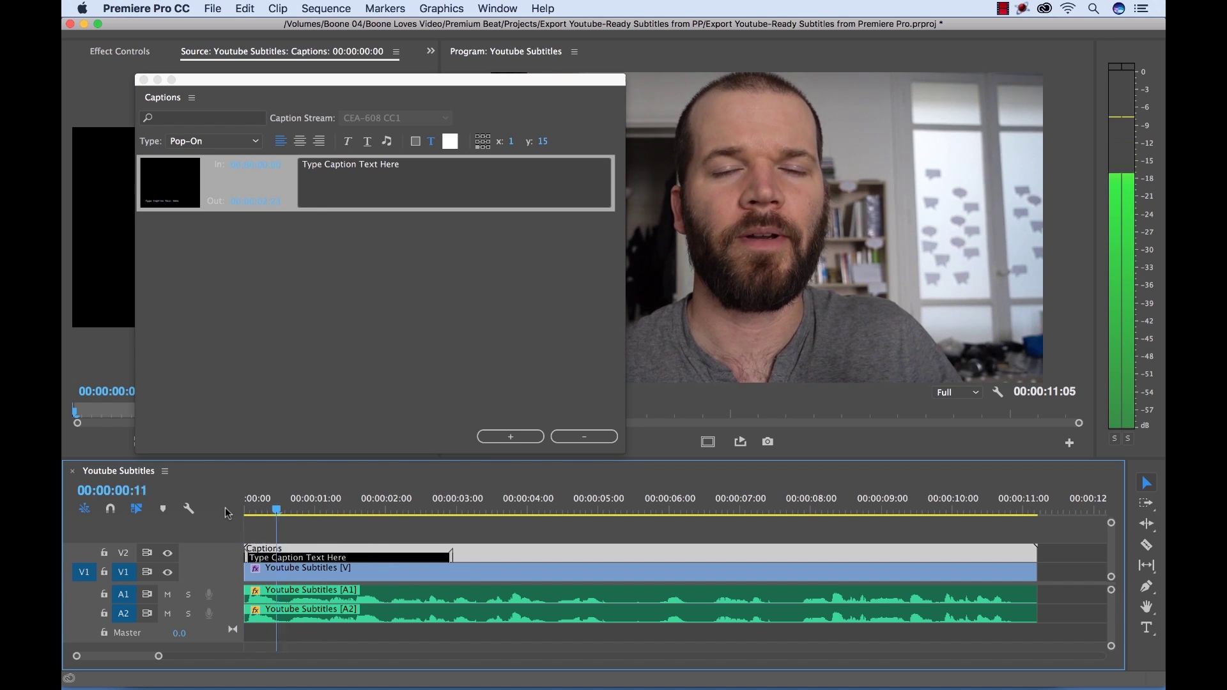
pyautogui.press('space')
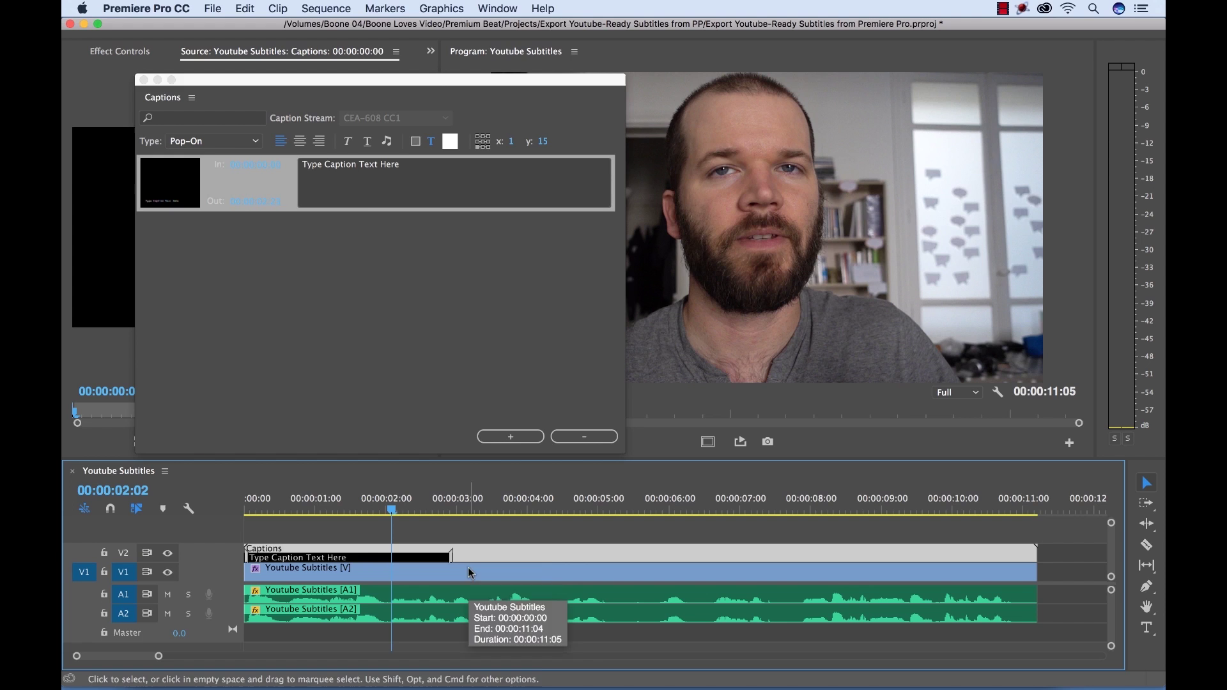
pyautogui.click(351, 188)
pyautogui.press('super+a')
pyautogui.write('Hell')
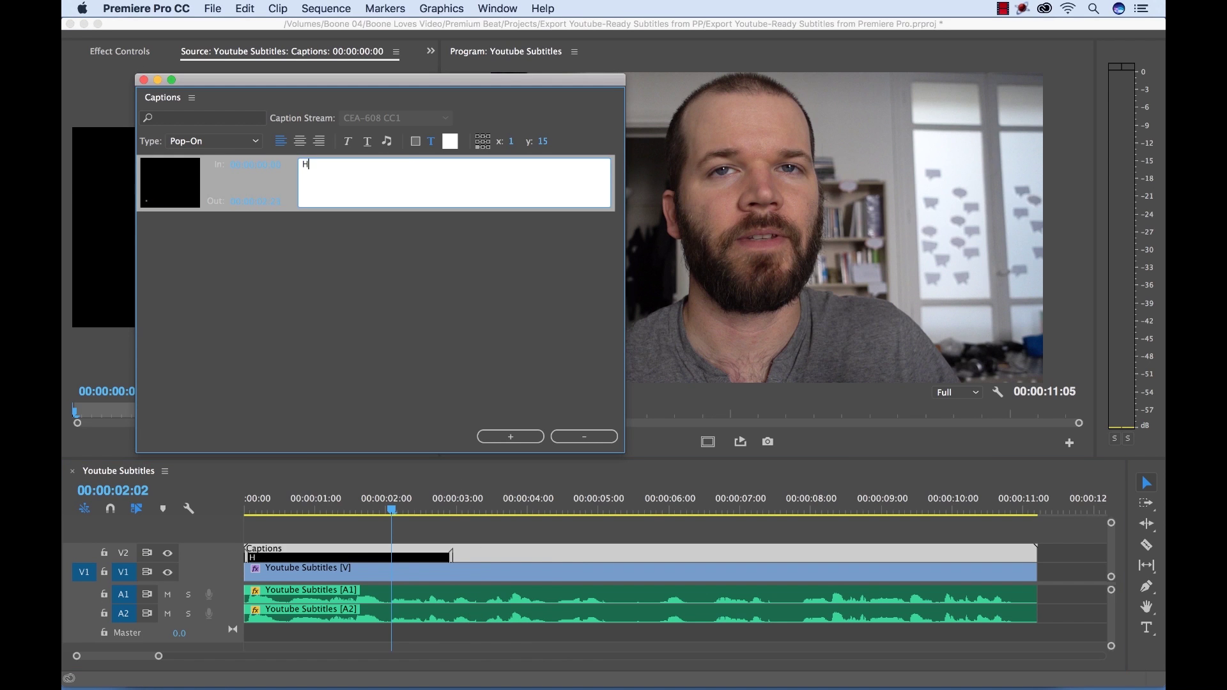
pyautogui.write('o my name is Jason Boone.')
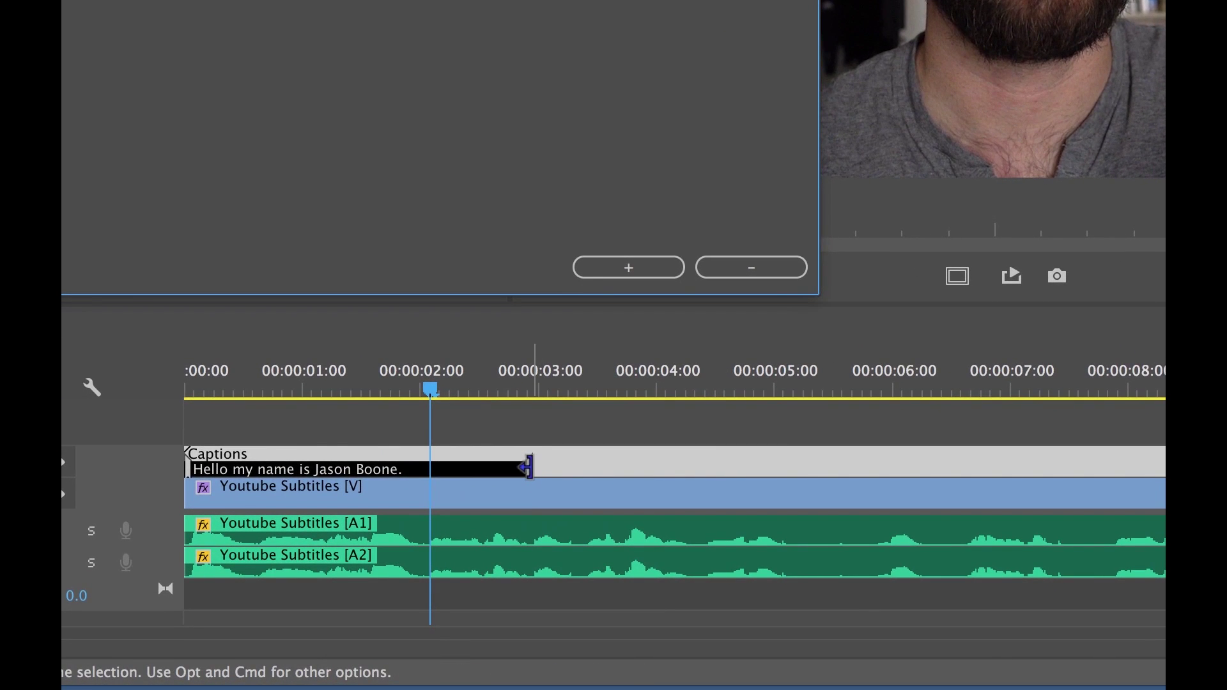
# - Trim the first caption to end around two seconds and scrub to check it
pyautogui.moveTo(526, 468); pyautogui.dragTo(428, 467)
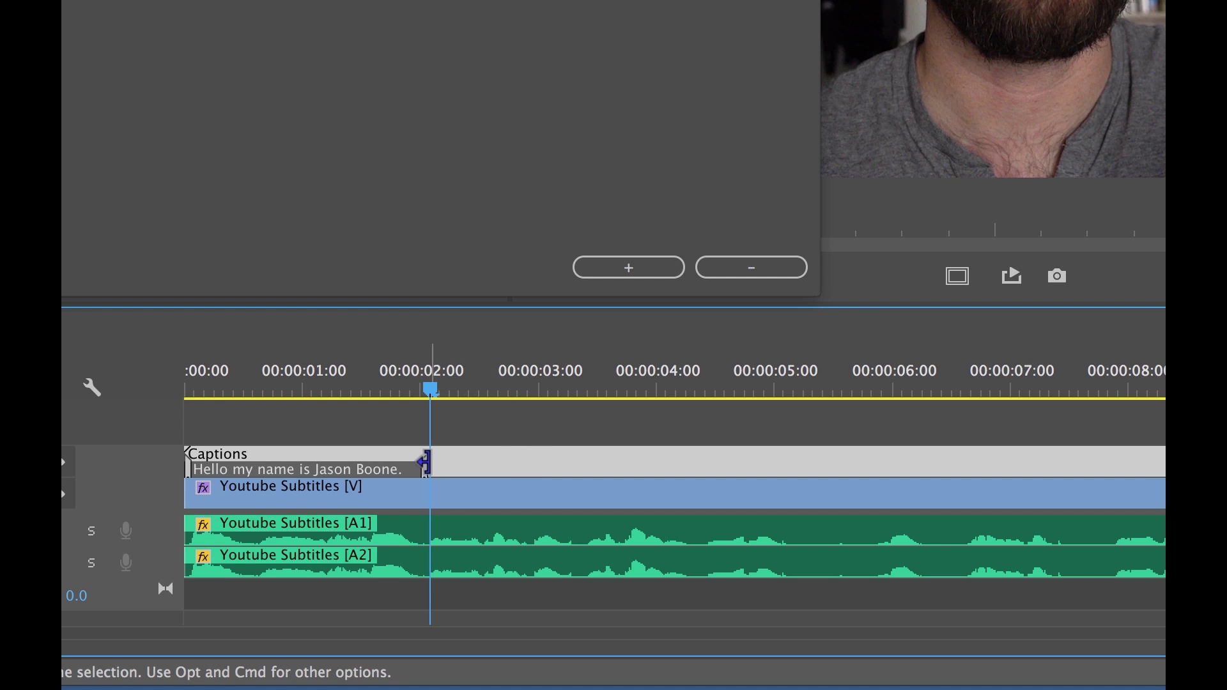
pyautogui.click(485, 432)
pyautogui.click(298, 380)
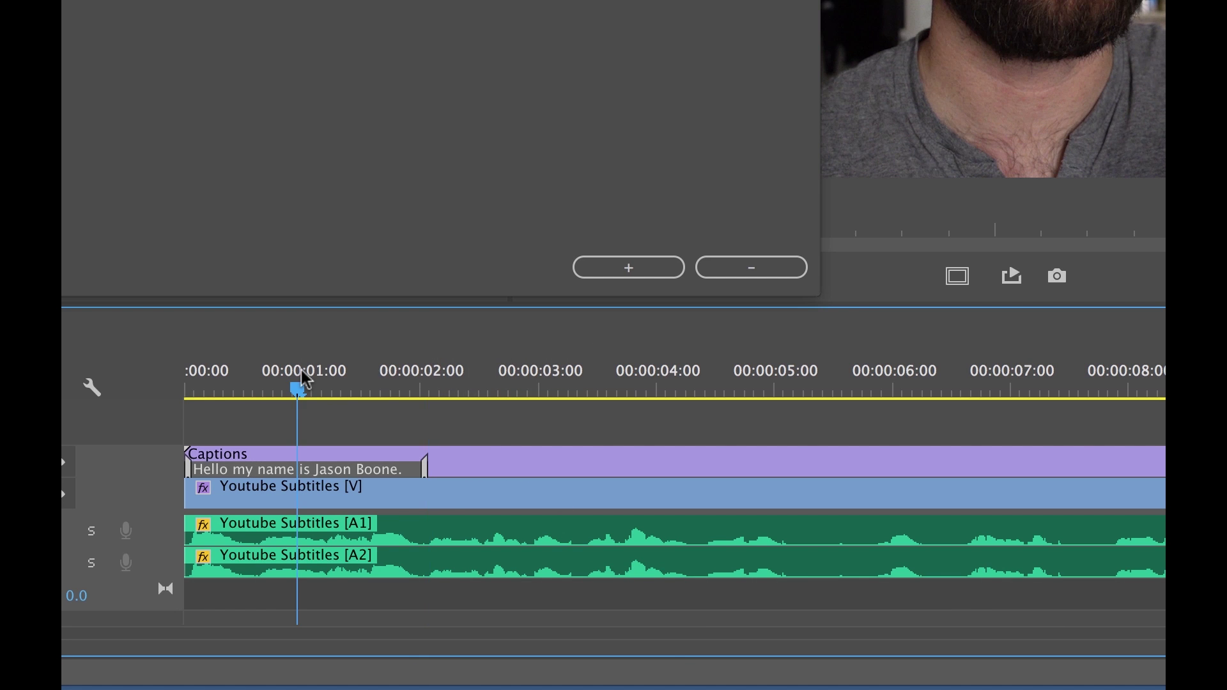
pyautogui.click(396, 377)
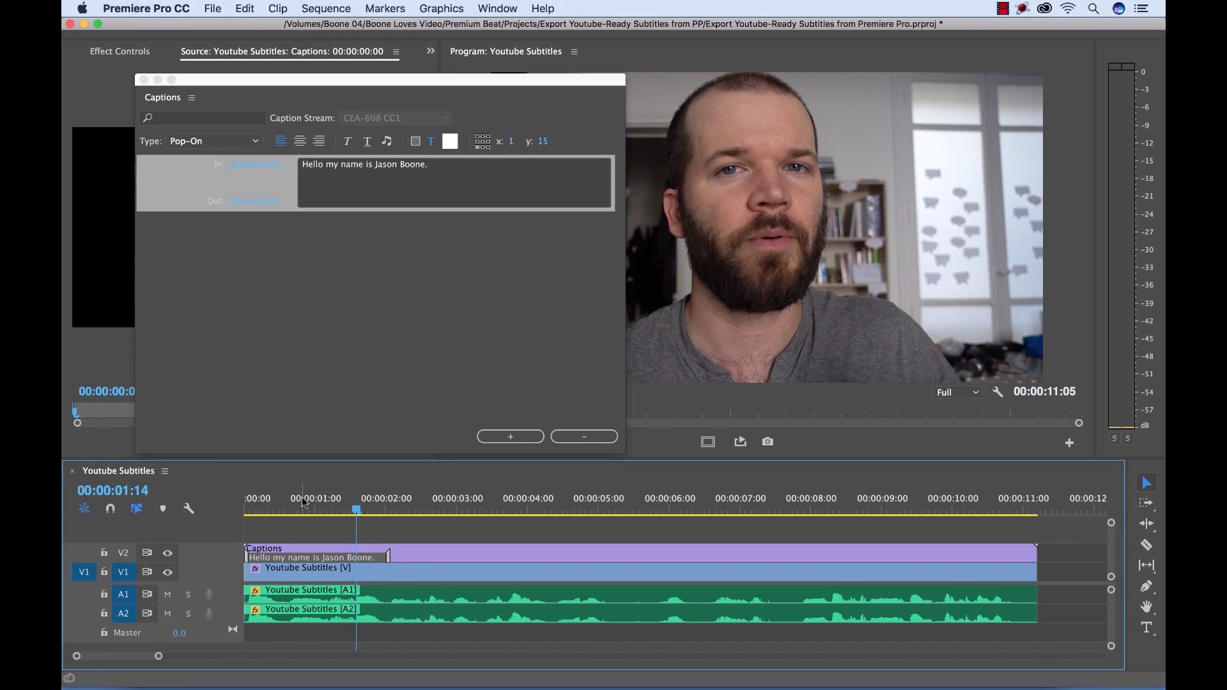
pyautogui.click(280, 371)
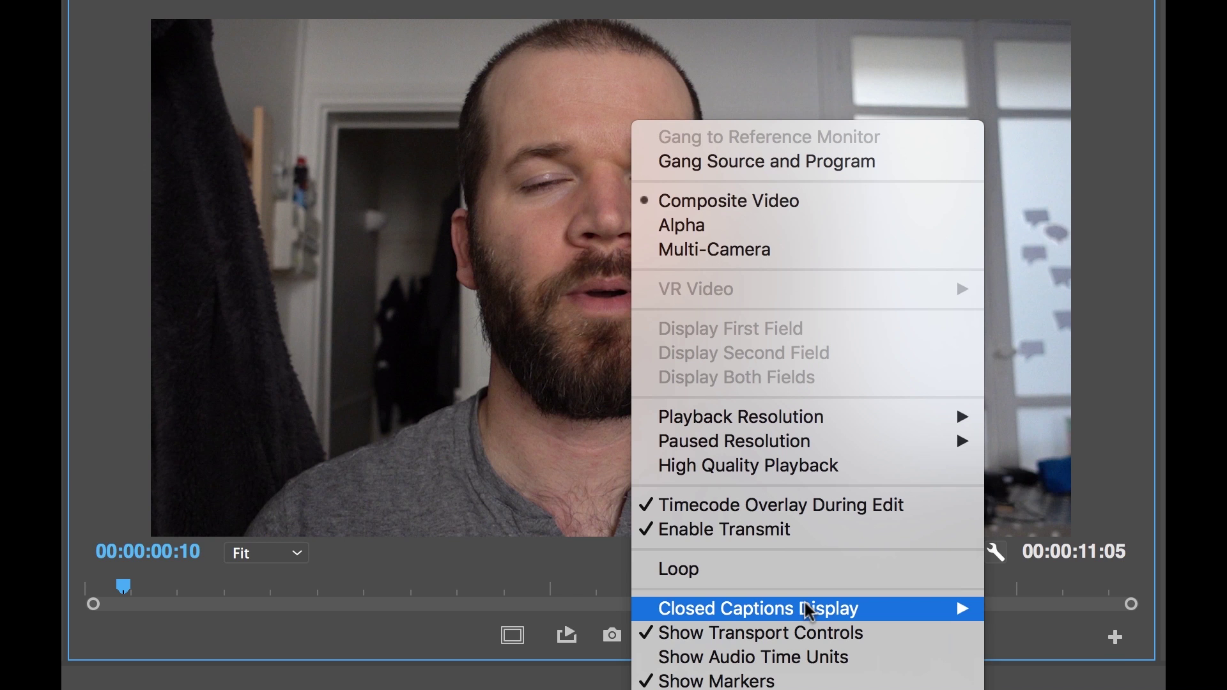
# - Set the closed caption display standard to CEA-608 and show the first subtitle
pyautogui.moveTo(805, 617)
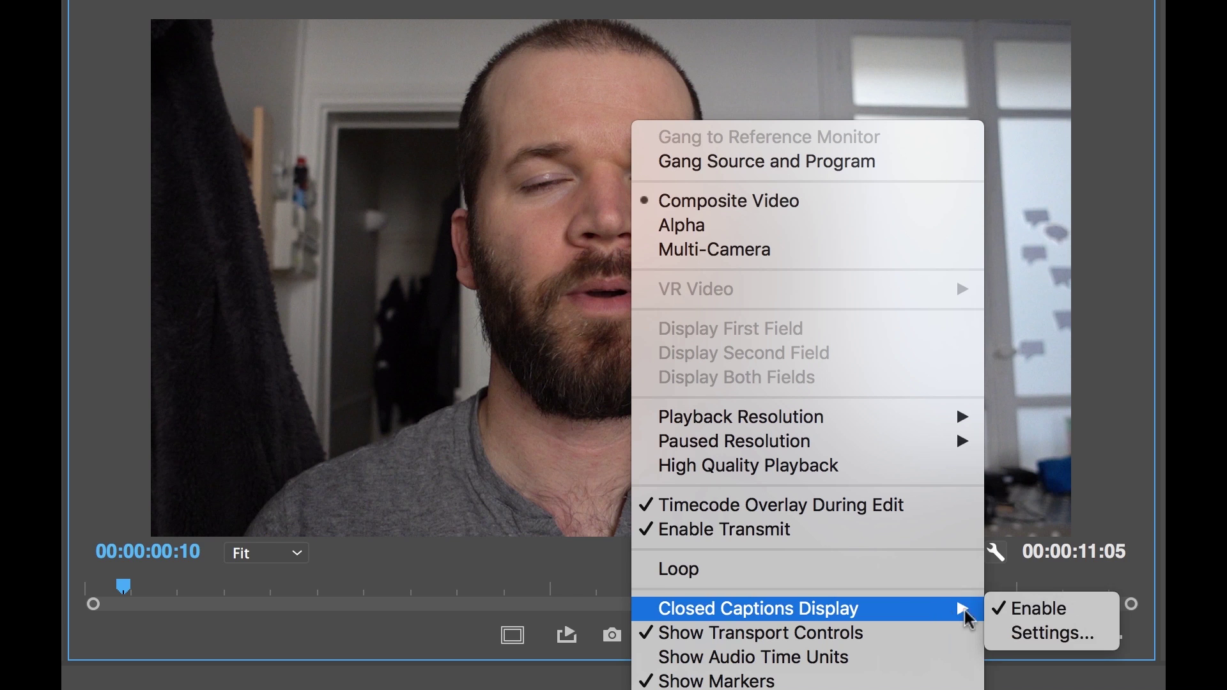
pyautogui.click(1045, 636)
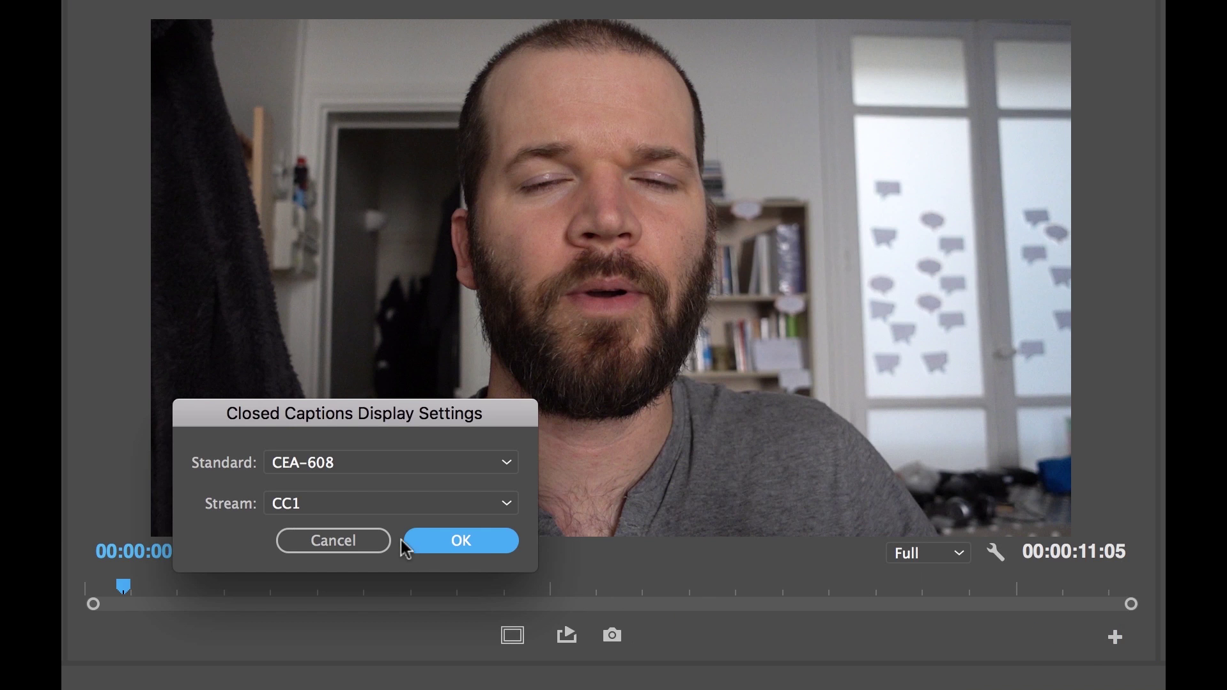
pyautogui.click(372, 467)
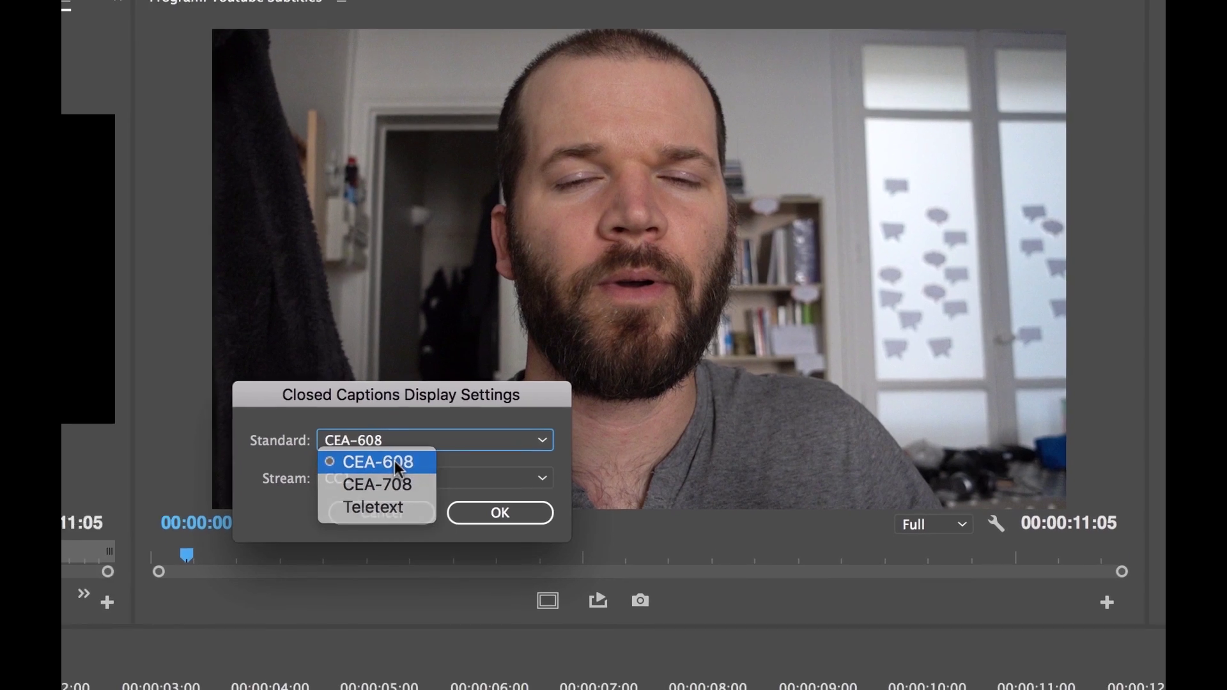
pyautogui.click(347, 485)
pyautogui.click(462, 540)
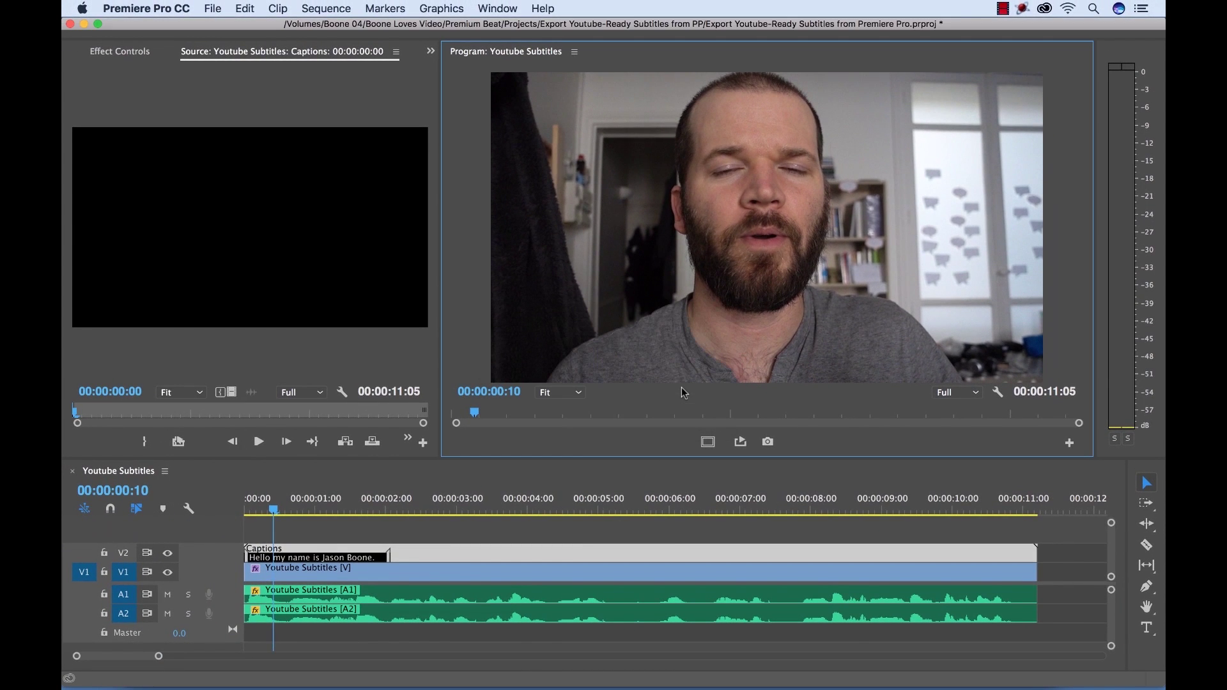
pyautogui.click(398, 523)
pyautogui.click(366, 511)
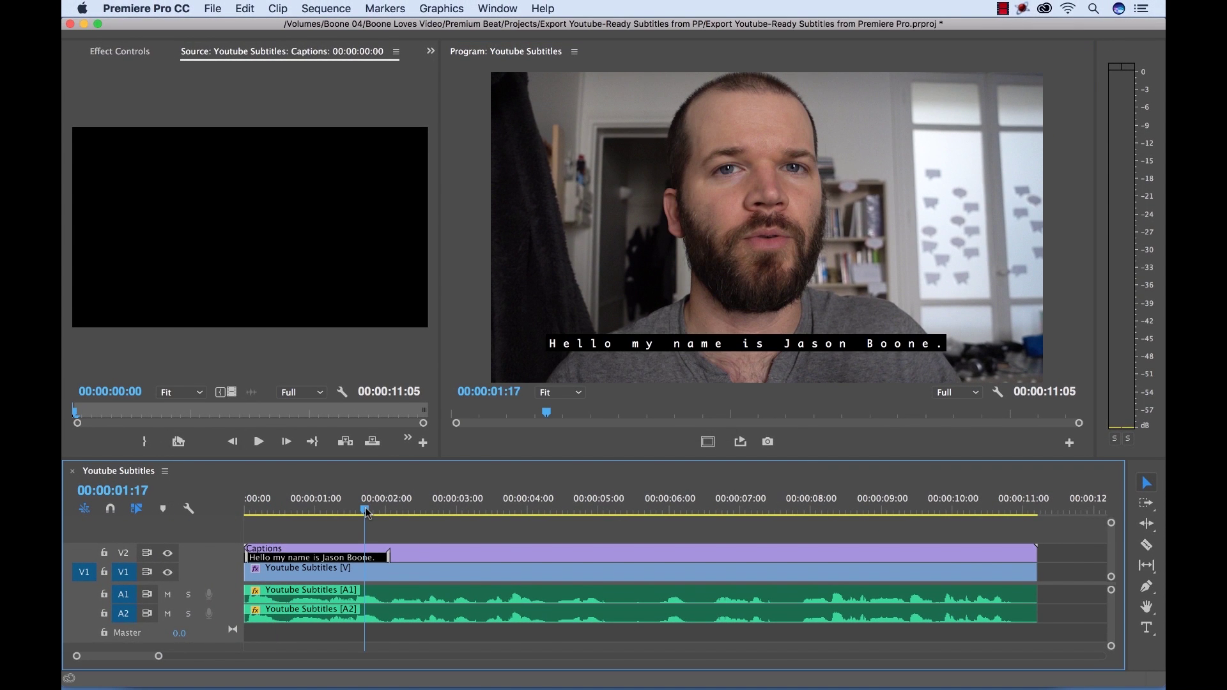
# - Confirm CEA-608 in the Program monitor's Closed Captions Display settings and apply
pyautogui.click(997, 392)
pyautogui.moveTo(935, 426)
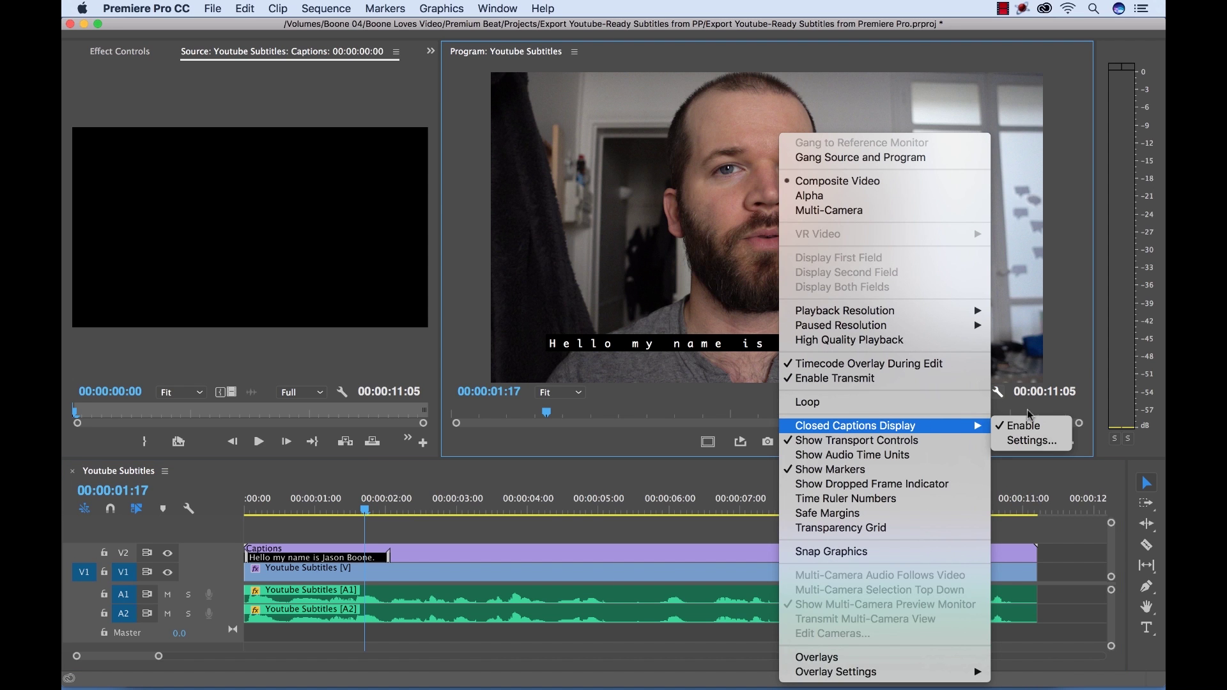
pyautogui.click(1030, 441)
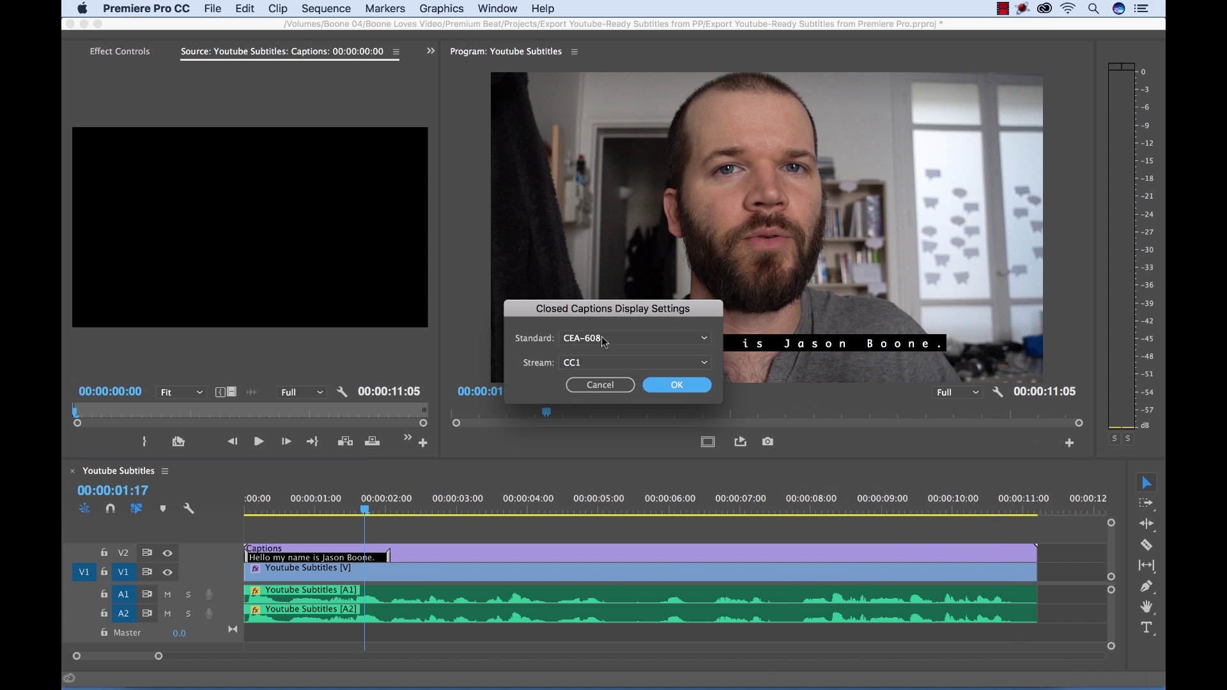
pyautogui.click(601, 339)
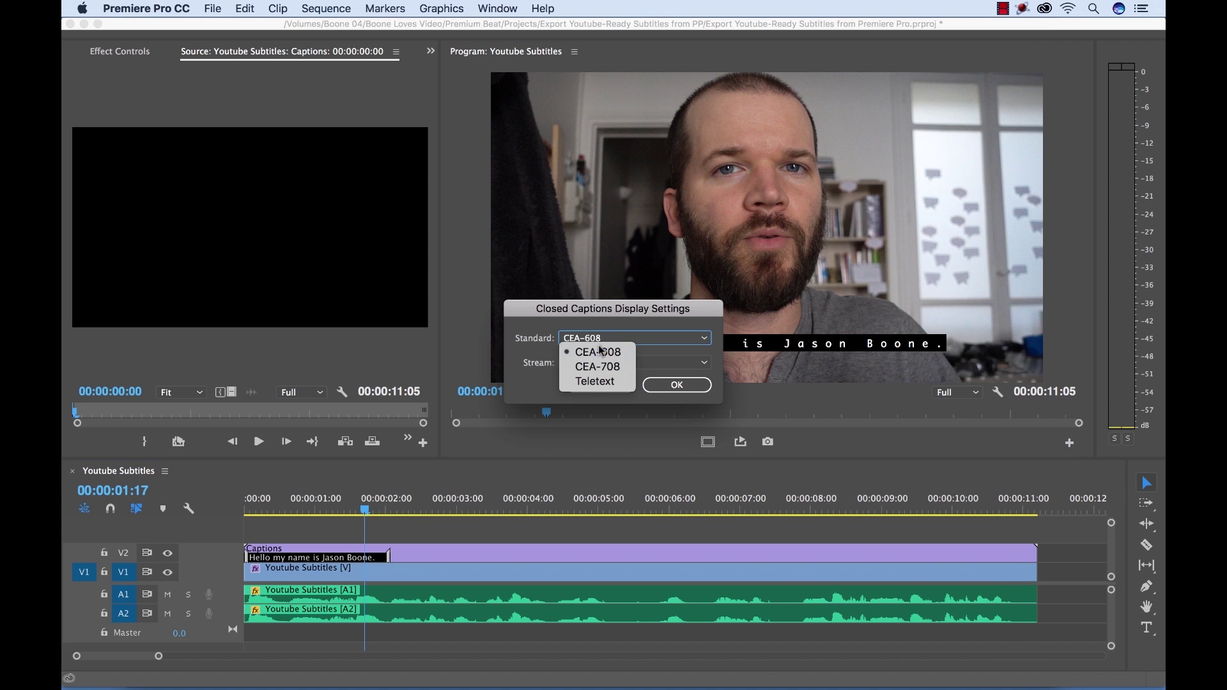
pyautogui.click(686, 392)
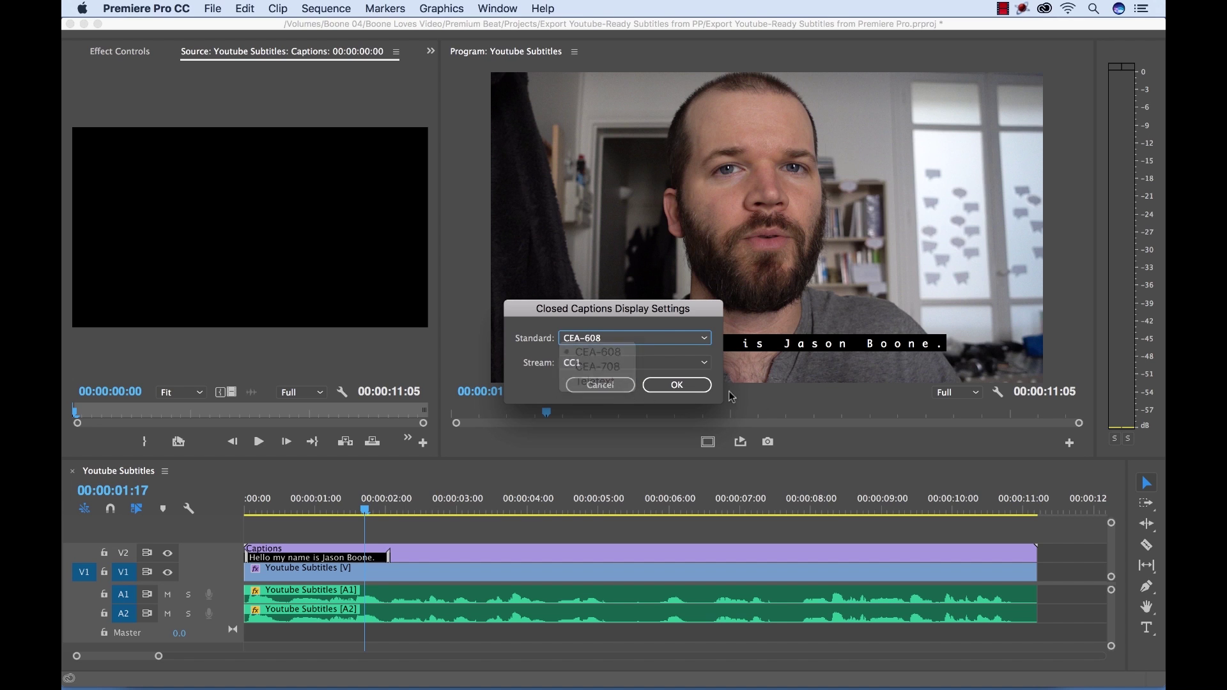
pyautogui.click(677, 385)
pyautogui.click(424, 542)
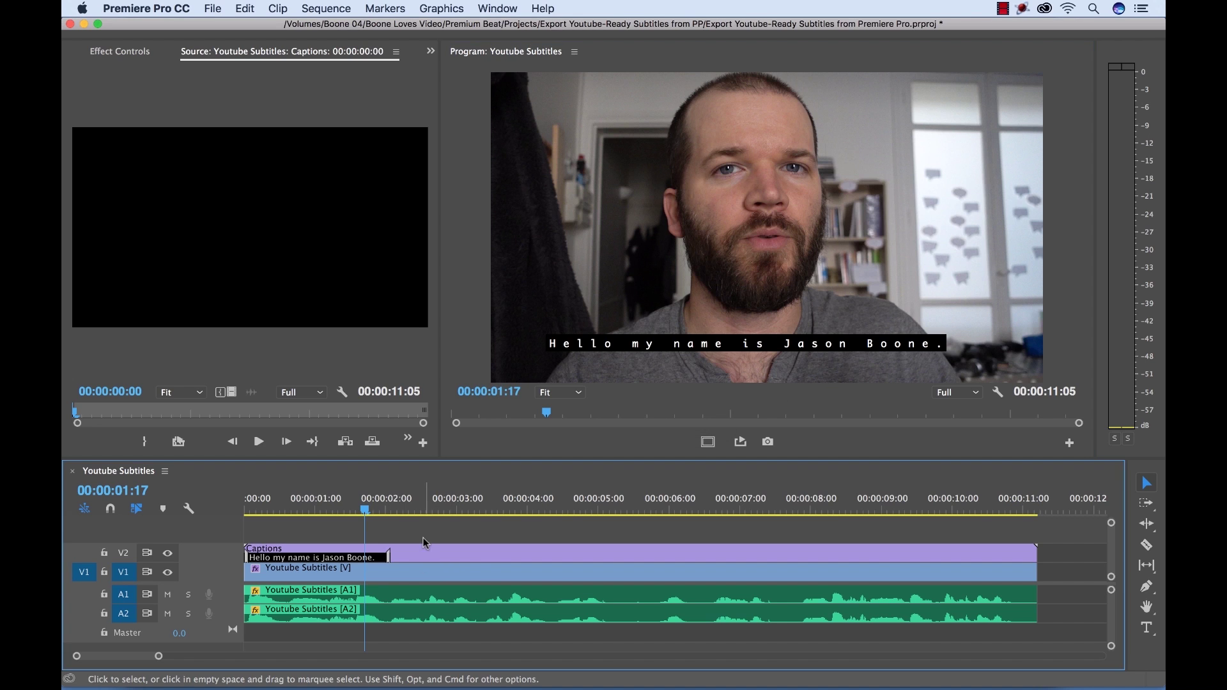
# - Add a second caption reading "This is a test of subtitle in Youtube."
pyautogui.doubleClick(409, 548)
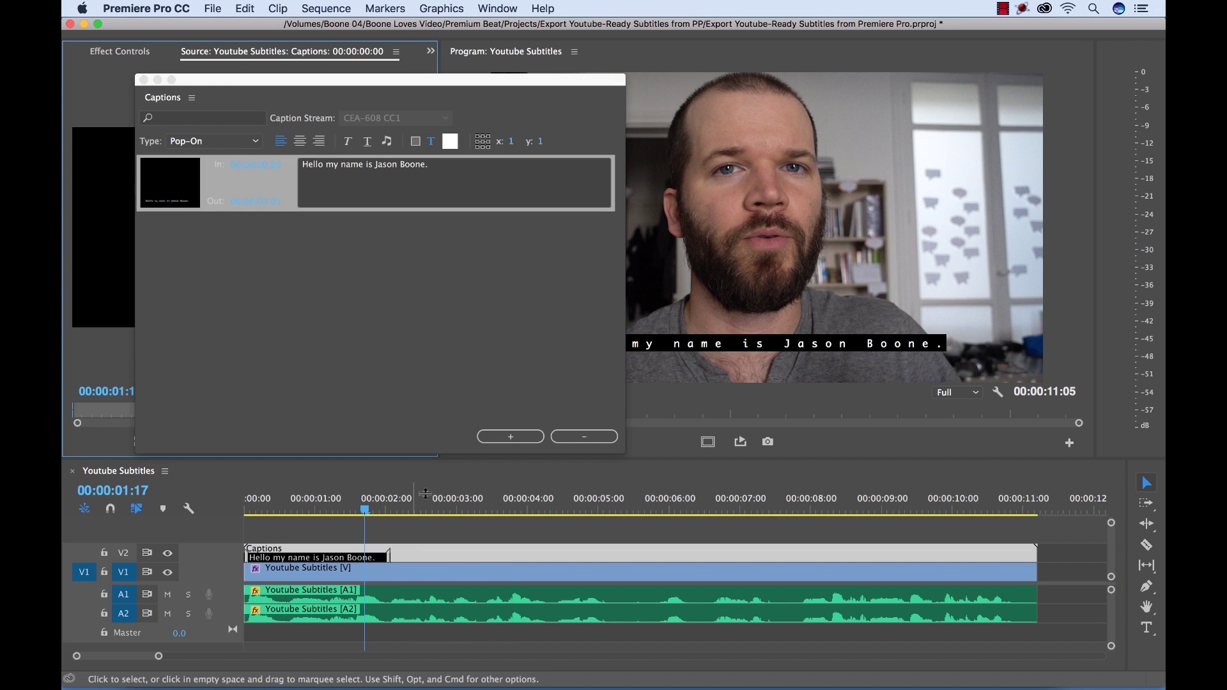
pyautogui.click(522, 436)
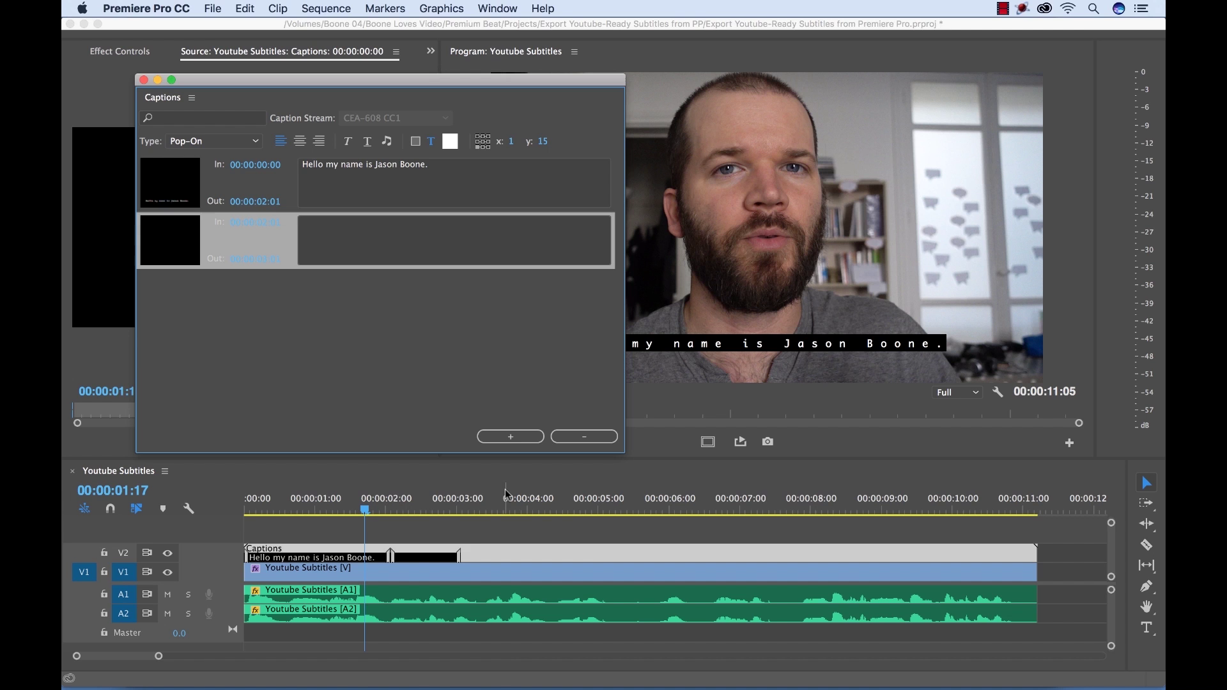
pyautogui.click(466, 531)
pyautogui.press('space')
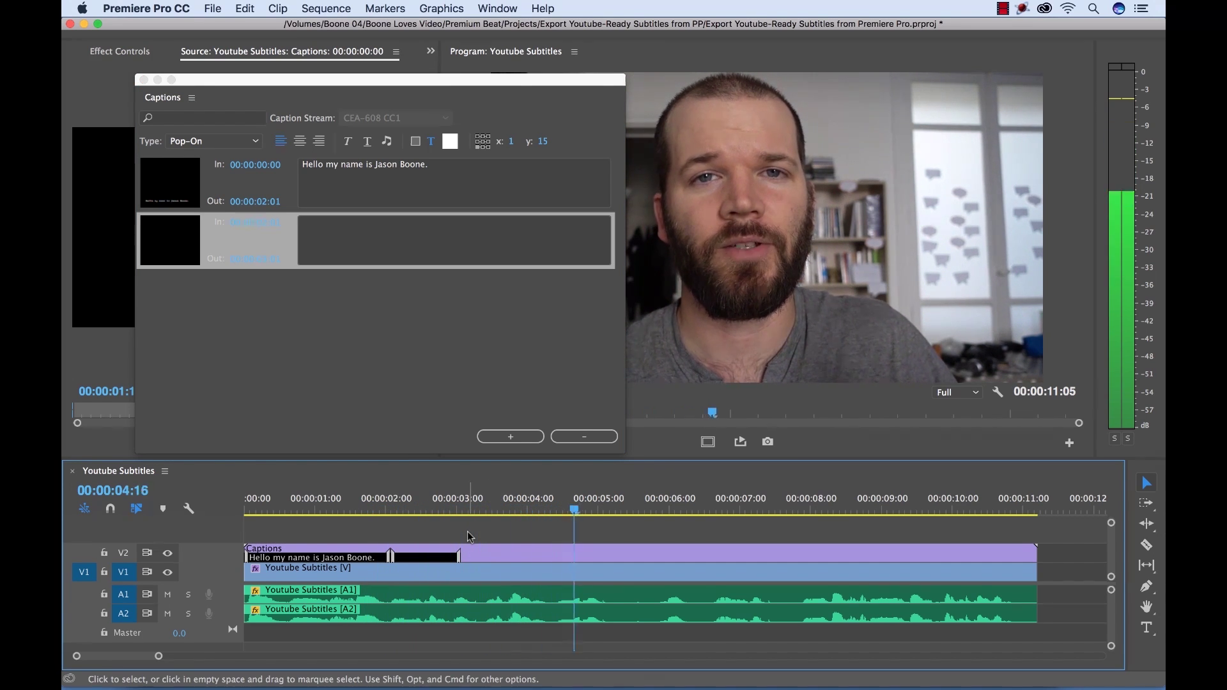
pyautogui.click(320, 250)
pyautogui.write('Th')
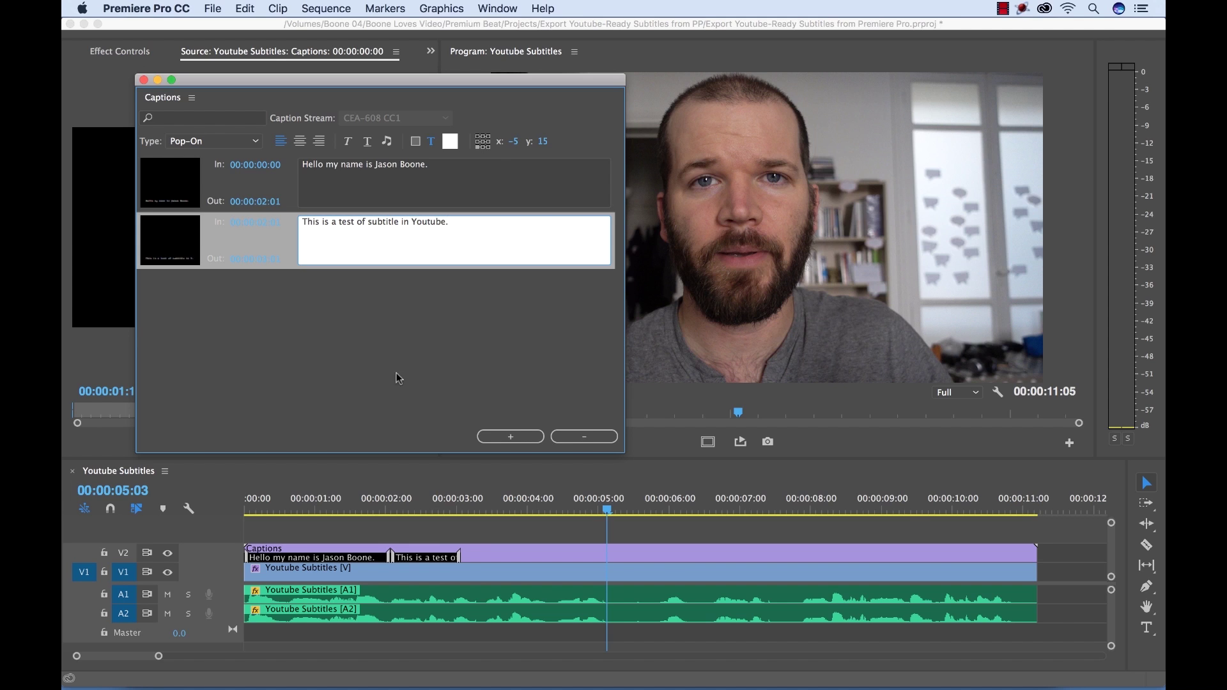
# - Lengthen the second caption to end around 00:00:05:07 and play back to check
pyautogui.click(456, 556)
pyautogui.moveTo(456, 557); pyautogui.dragTo(617, 557)
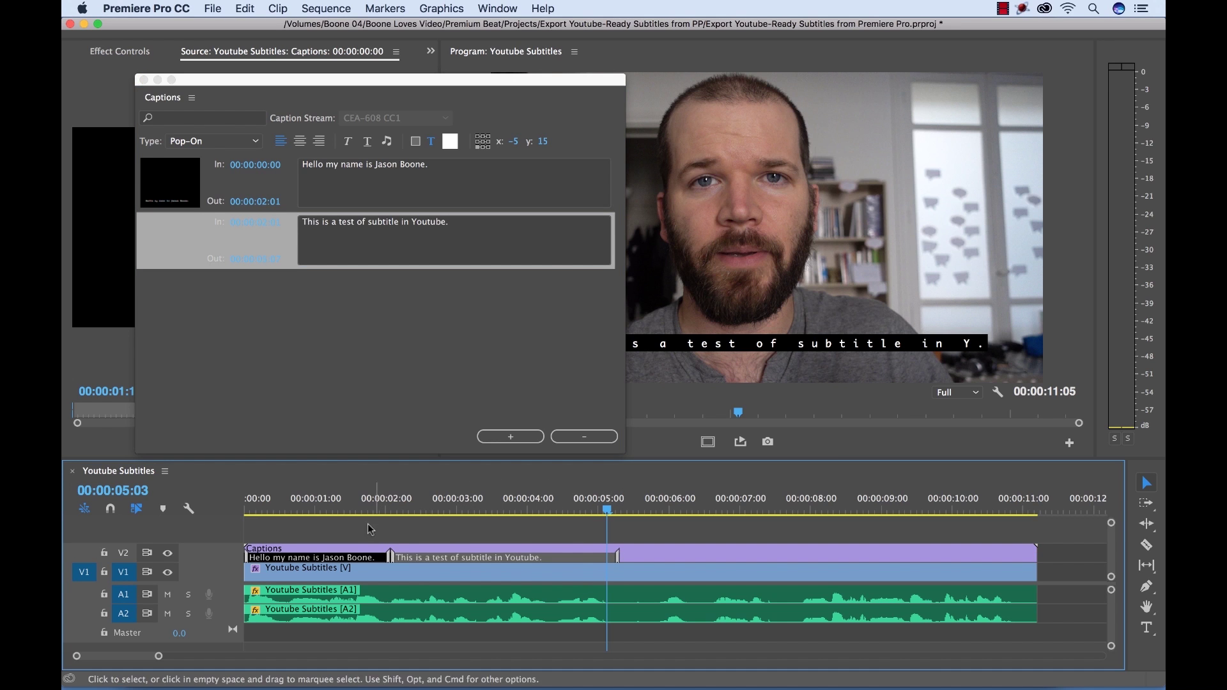
pyautogui.click(332, 500)
pyautogui.press('space')
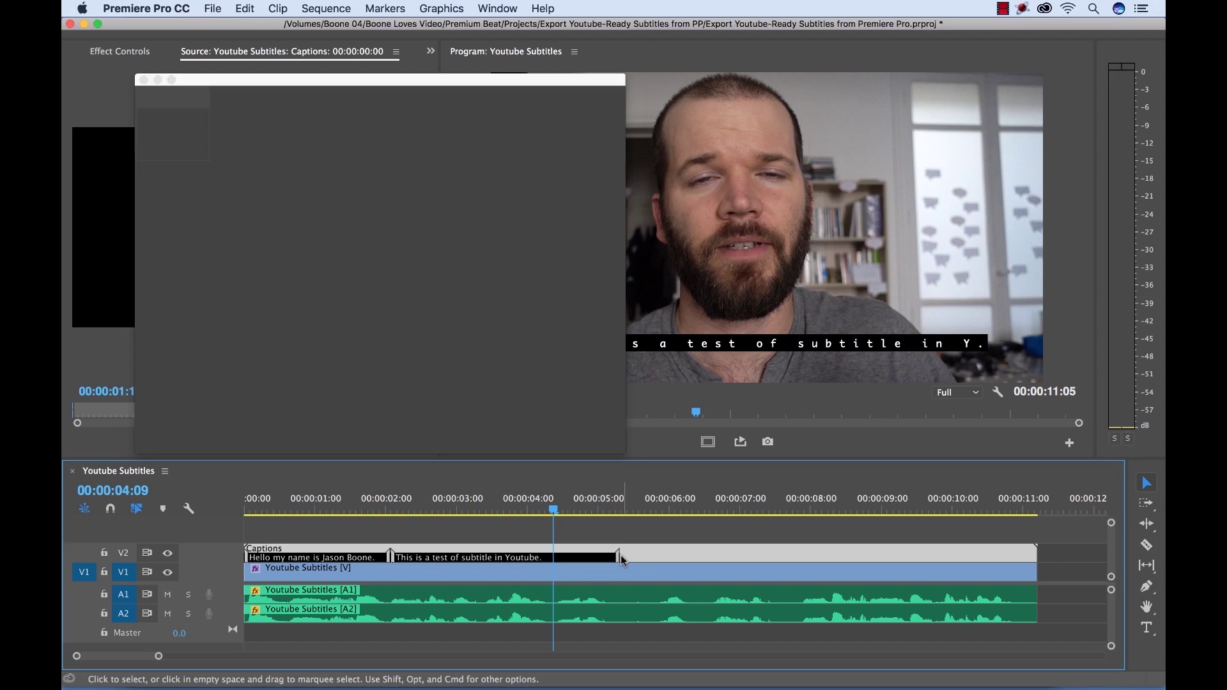
pyautogui.click(406, 221)
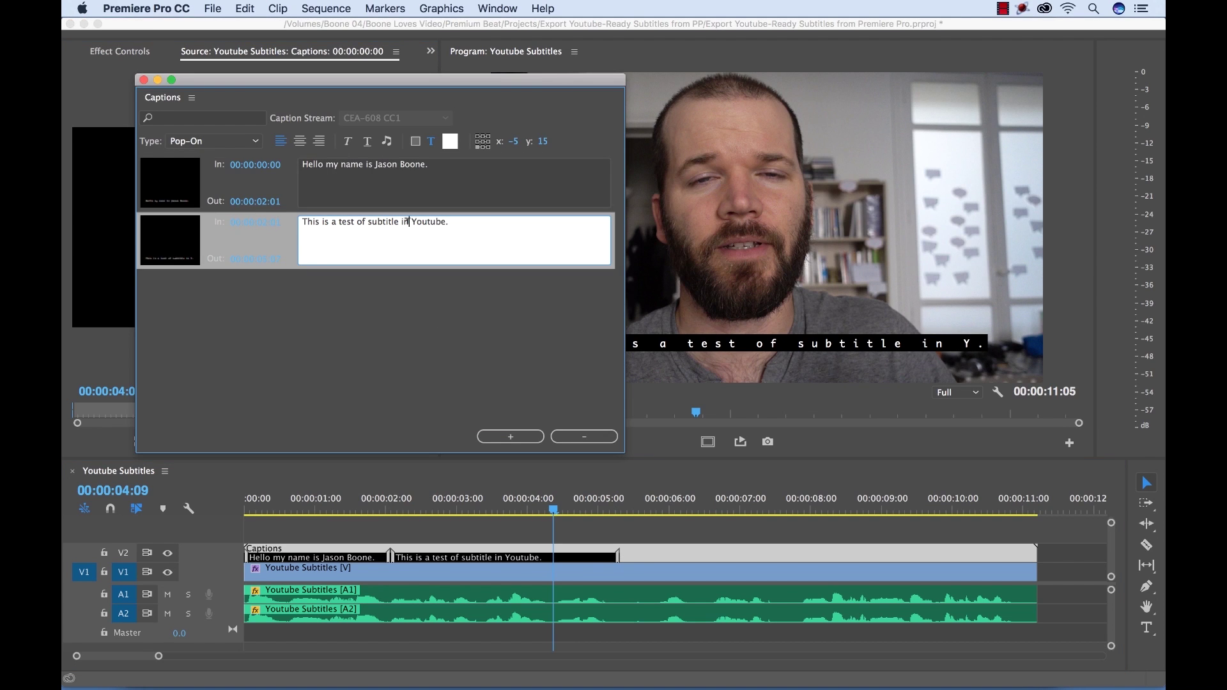
pyautogui.press('Return')
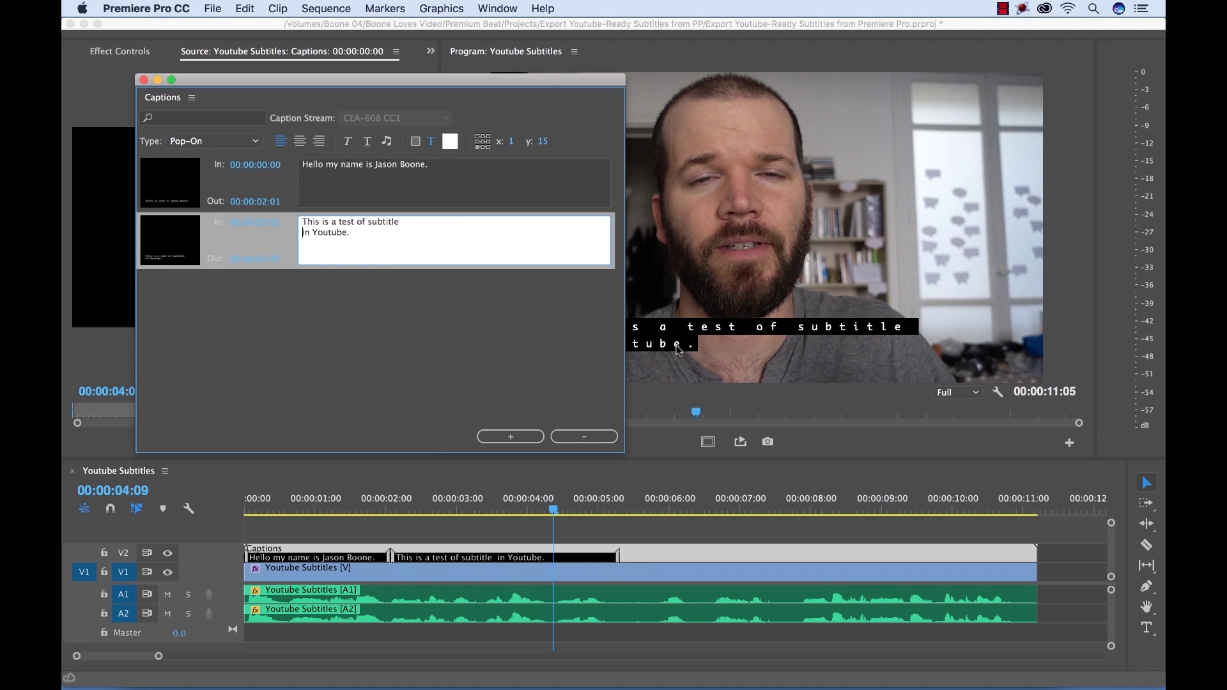
pyautogui.press('BackSpace')
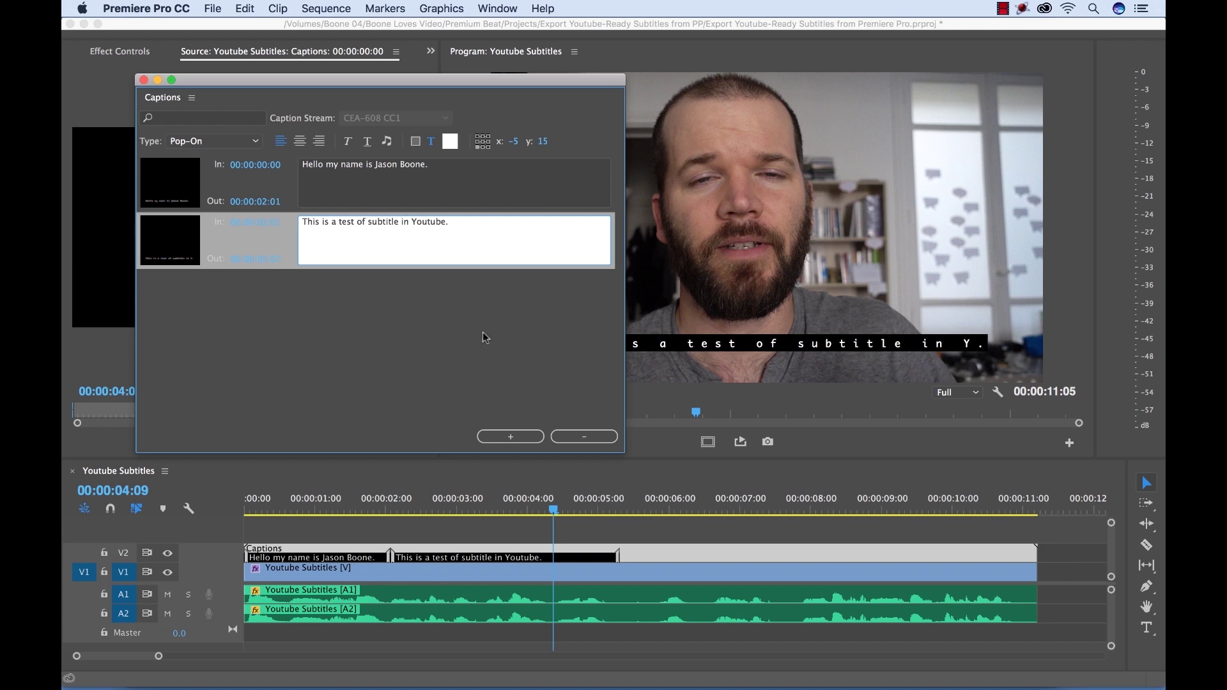
pyautogui.click(478, 393)
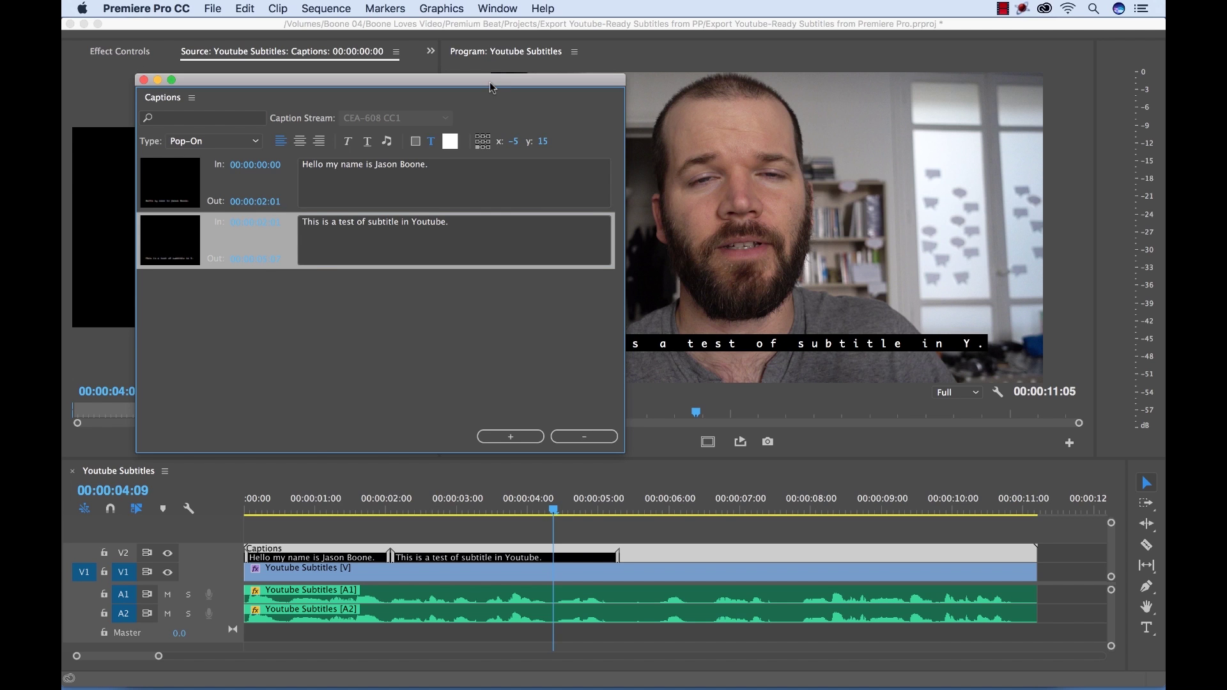
pyautogui.moveTo(490, 81); pyautogui.dragTo(473, 68)
# - Add a third caption reading "so… now I'm gonna talk"
pyautogui.click(634, 532)
pyautogui.press('space')
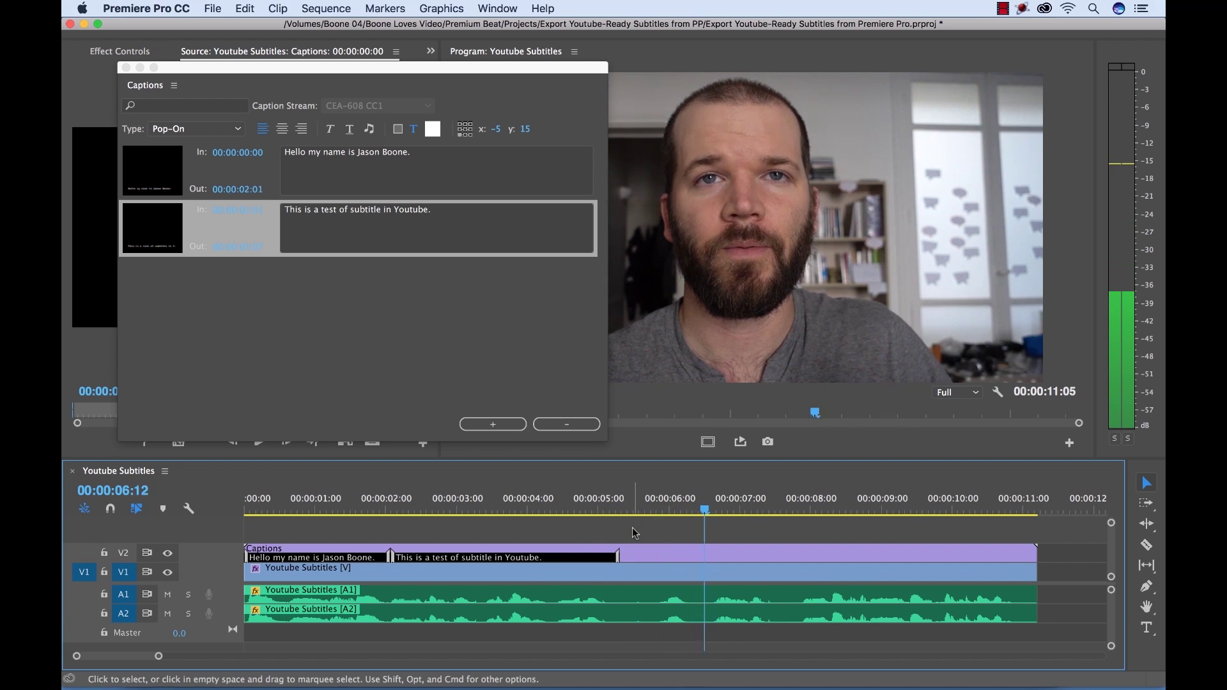
pyautogui.click(499, 426)
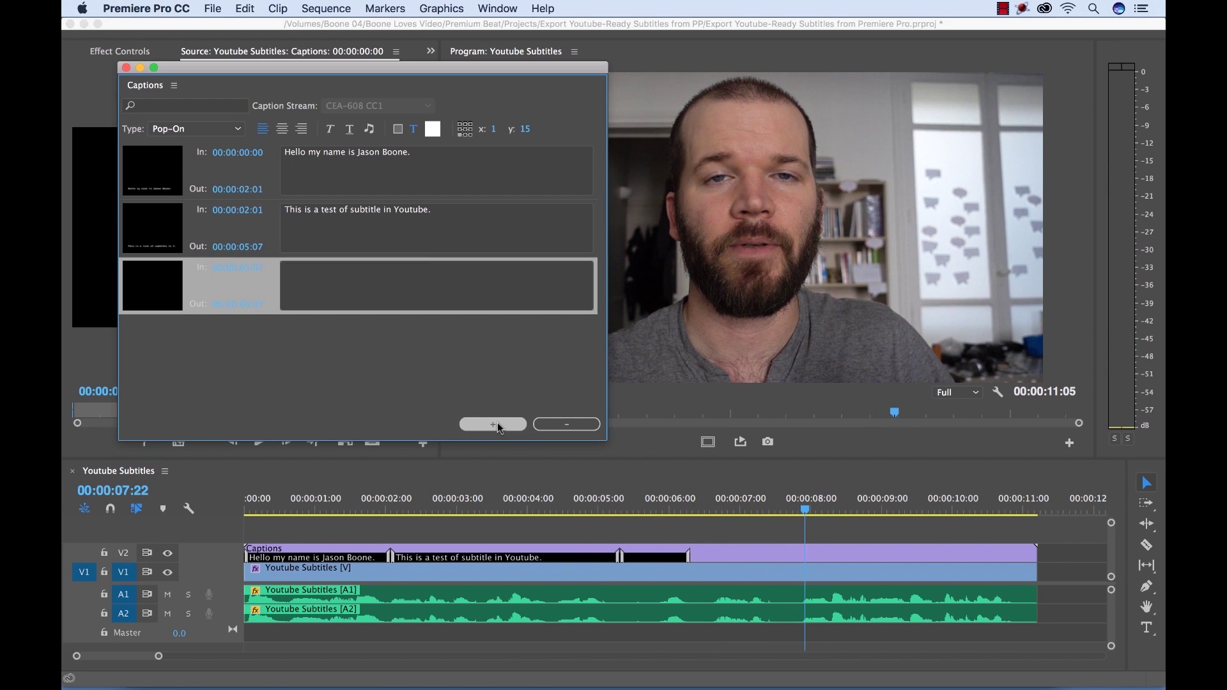
pyautogui.click(416, 289)
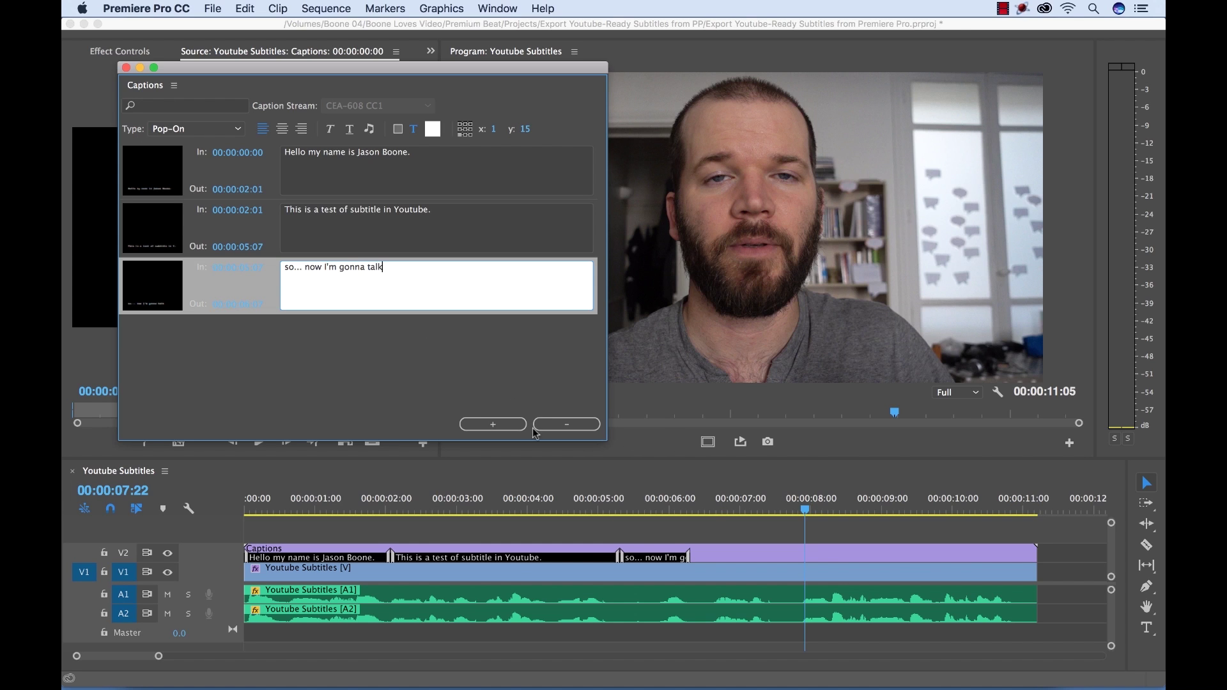
# - Move the third caption to start about 00:00:05:18, right after the second, and check timing
pyautogui.click(656, 511)
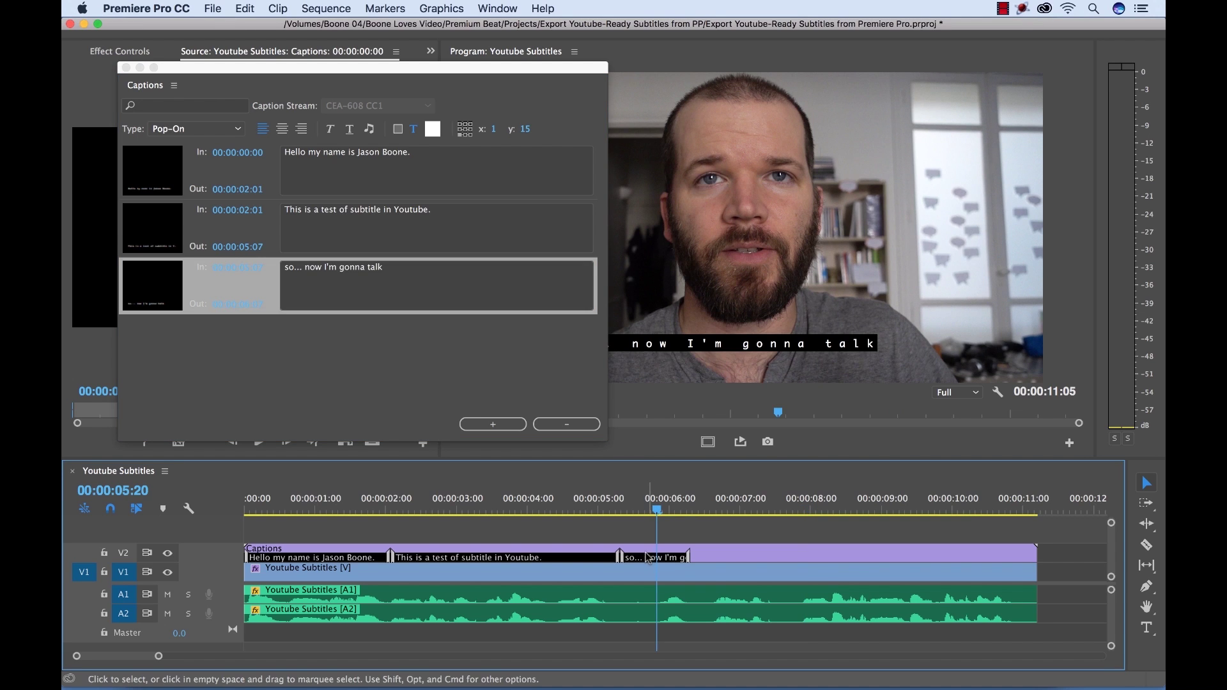
pyautogui.moveTo(647, 557); pyautogui.dragTo(787, 558)
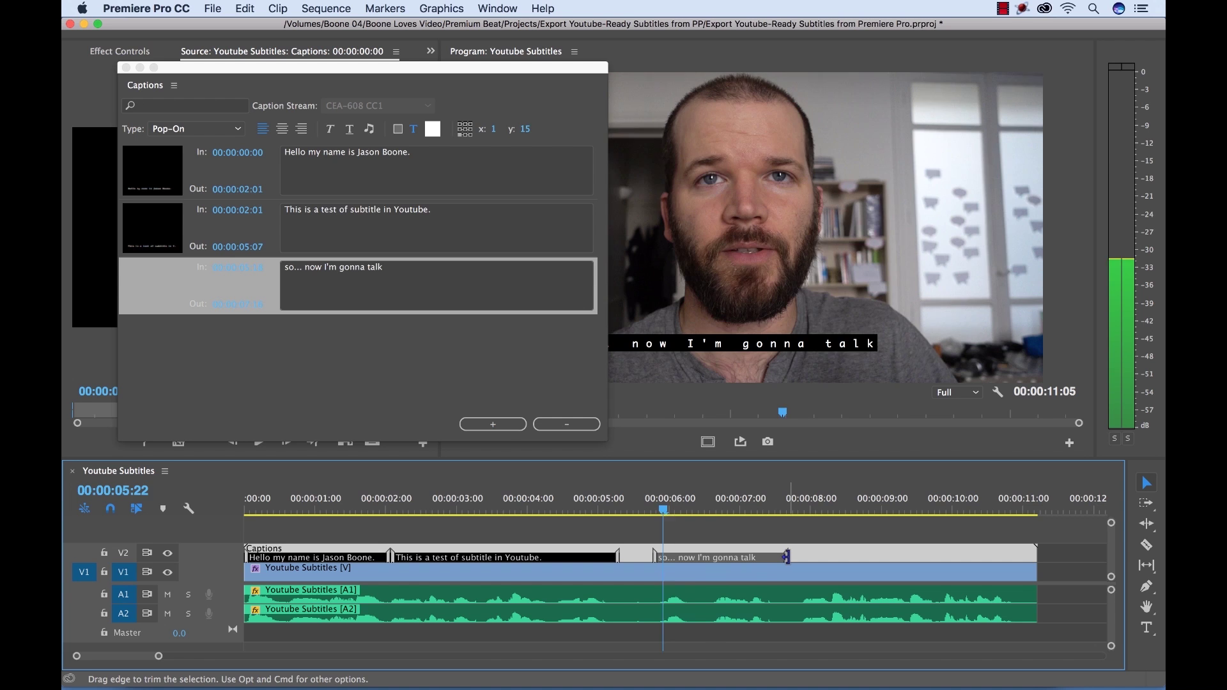
pyautogui.press('space')
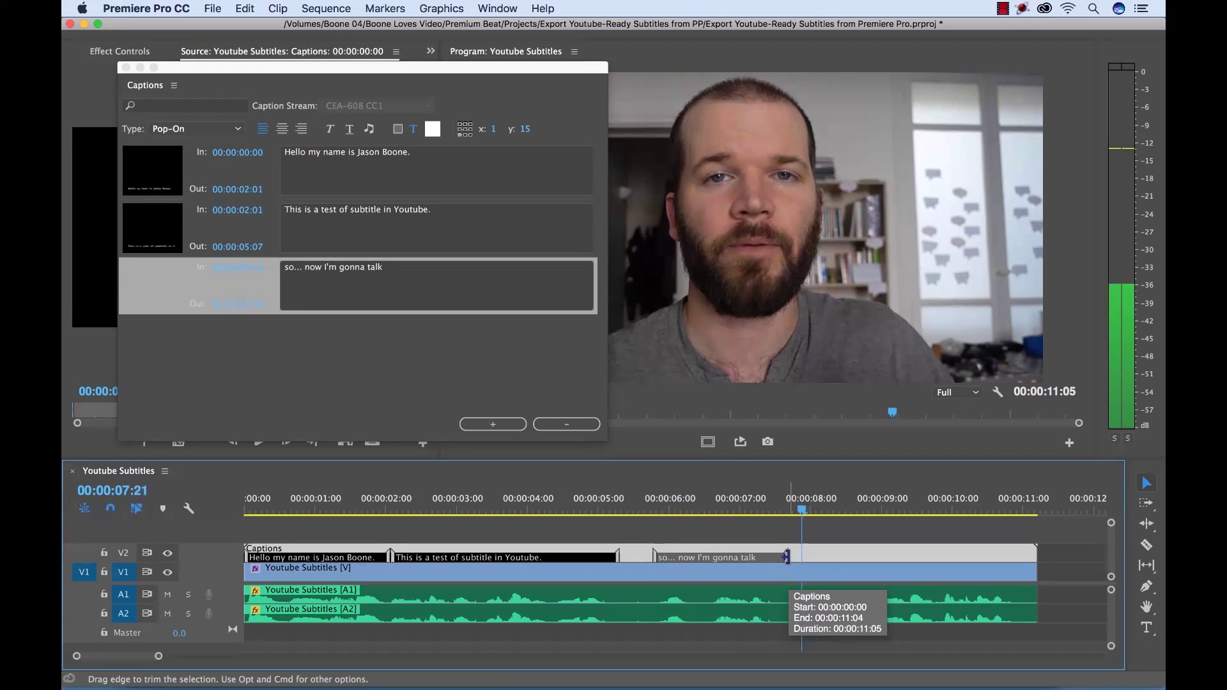
pyautogui.press('space')
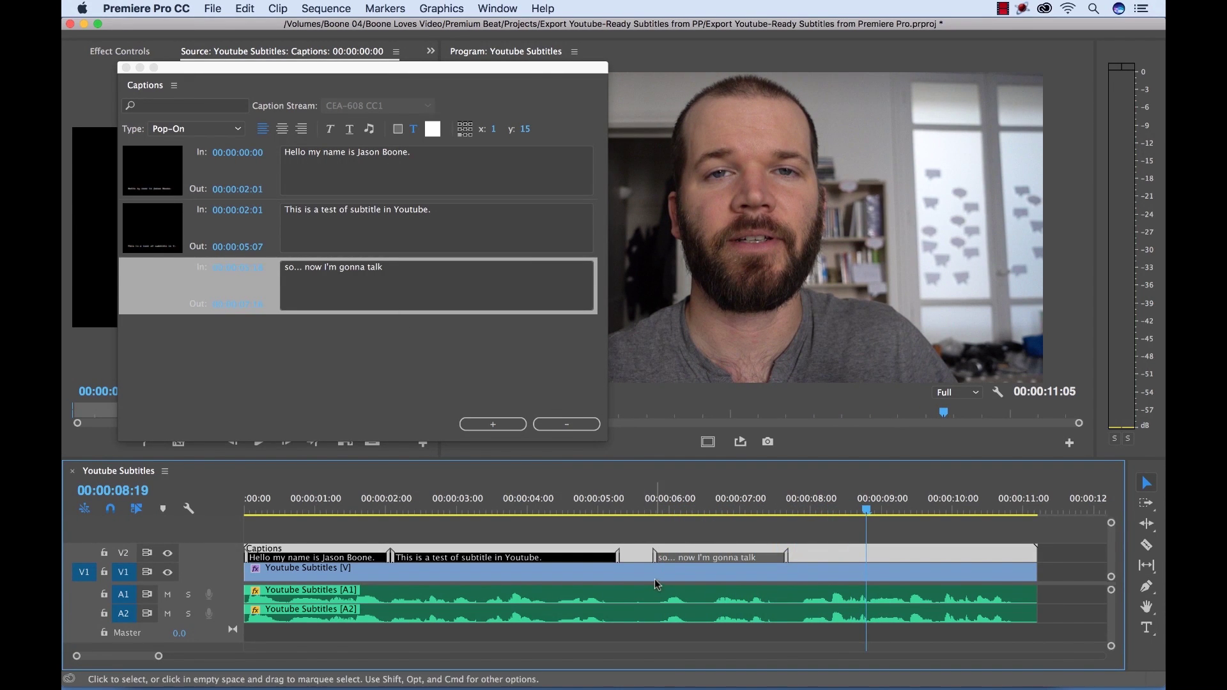
# - Add a fourth caption starting at 00:00:07:21 and replay that stretch of speech
pyautogui.click(493, 424)
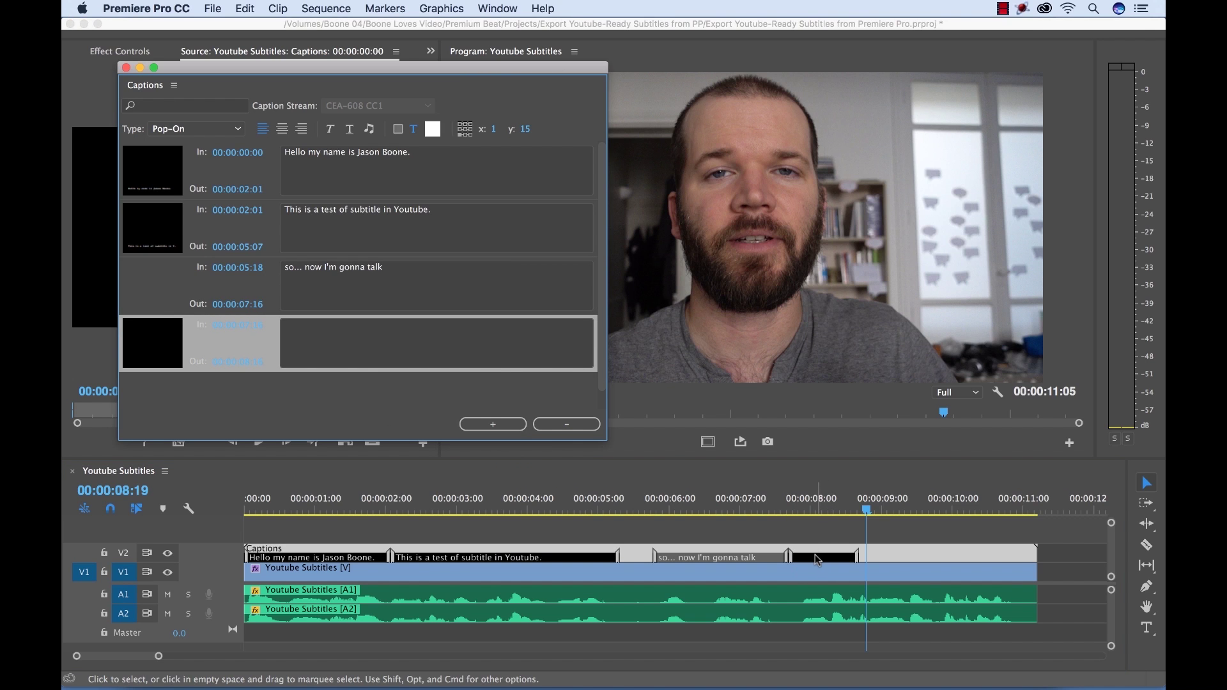
pyautogui.moveTo(815, 561); pyautogui.dragTo(1036, 552)
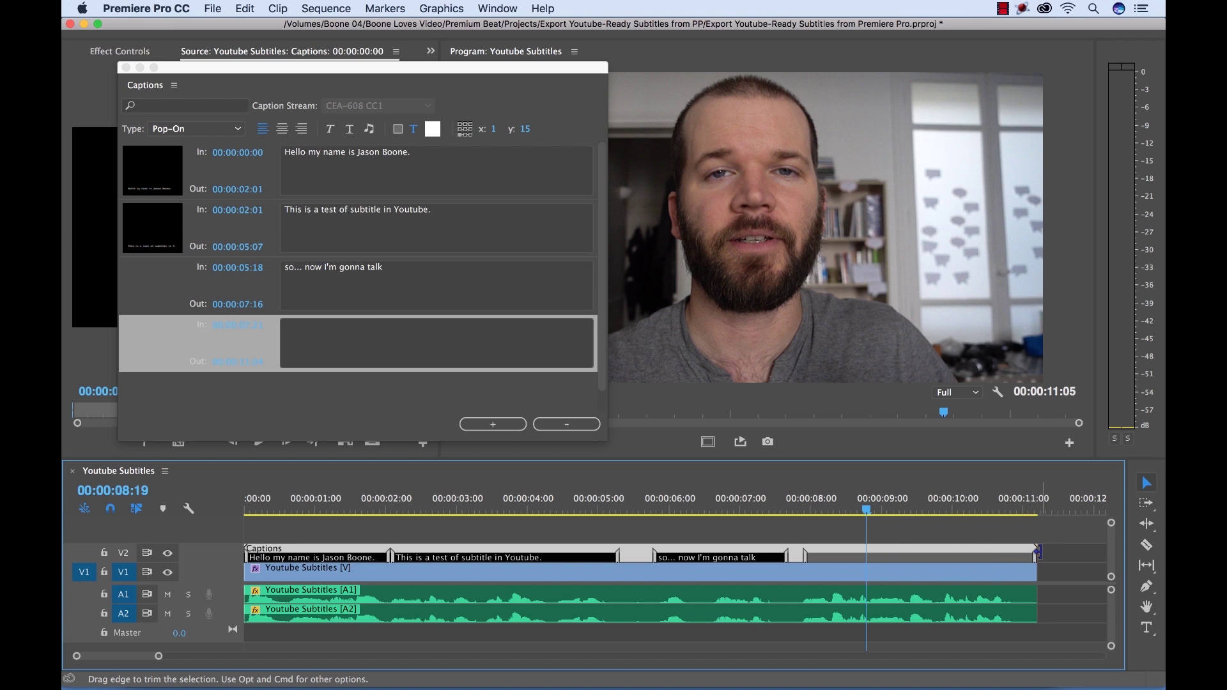
pyautogui.click(790, 502)
pyautogui.press('space')
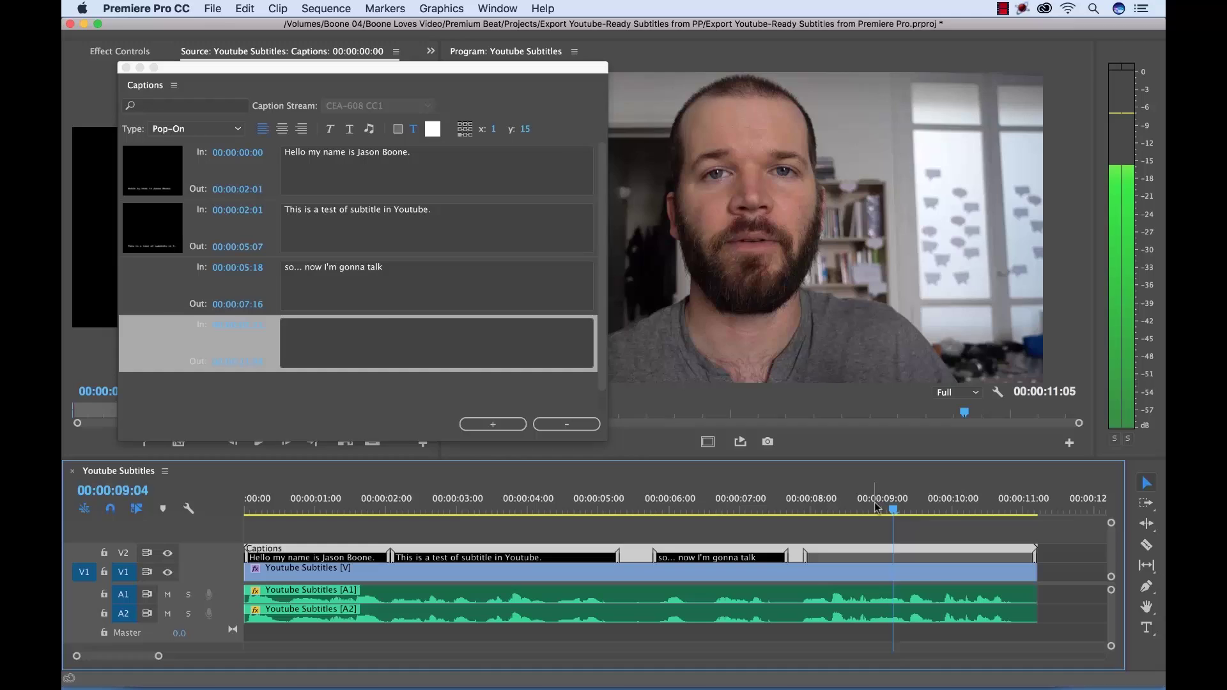
pyautogui.press('space')
pyautogui.click(808, 504)
pyautogui.press('space')
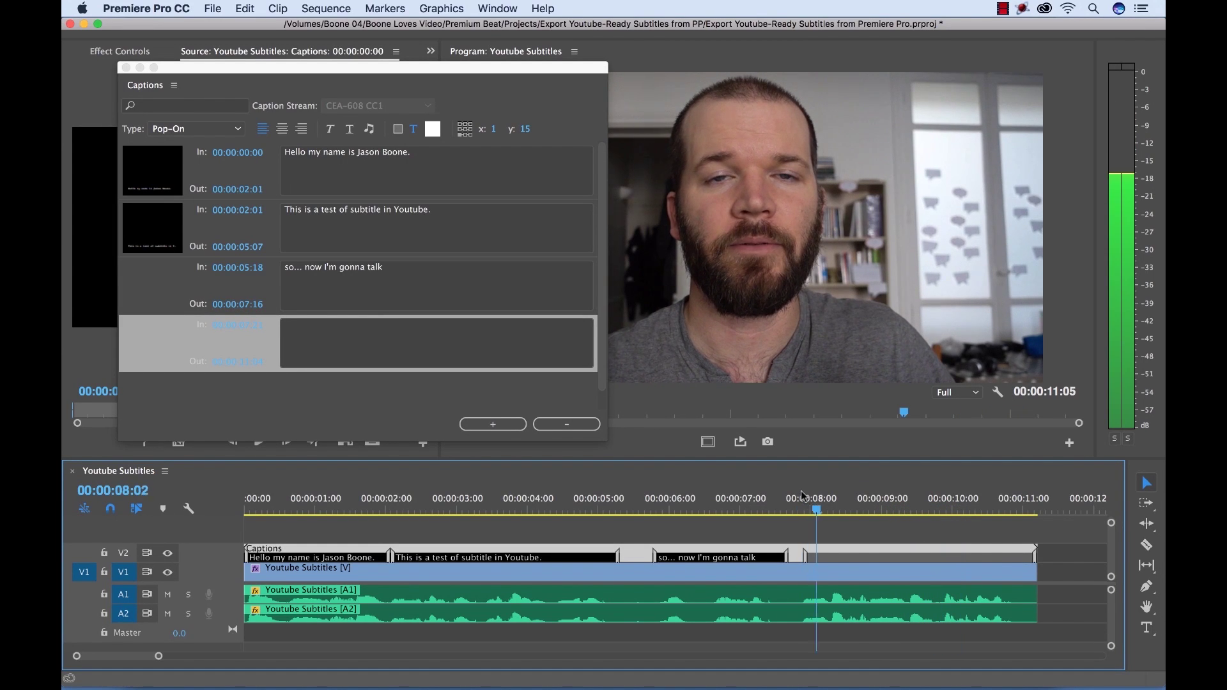
# - Type "...really really fast I'm talking really real..." into the fourth caption, fixing typos
pyautogui.click(389, 351)
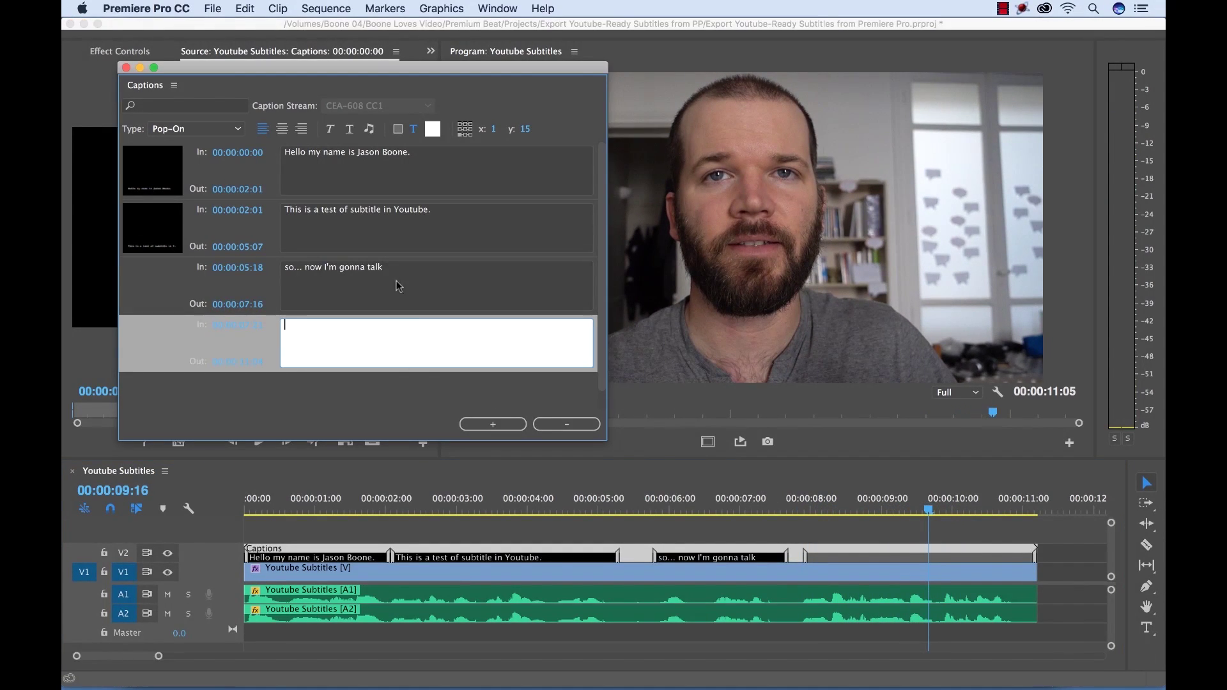
pyautogui.click(398, 265)
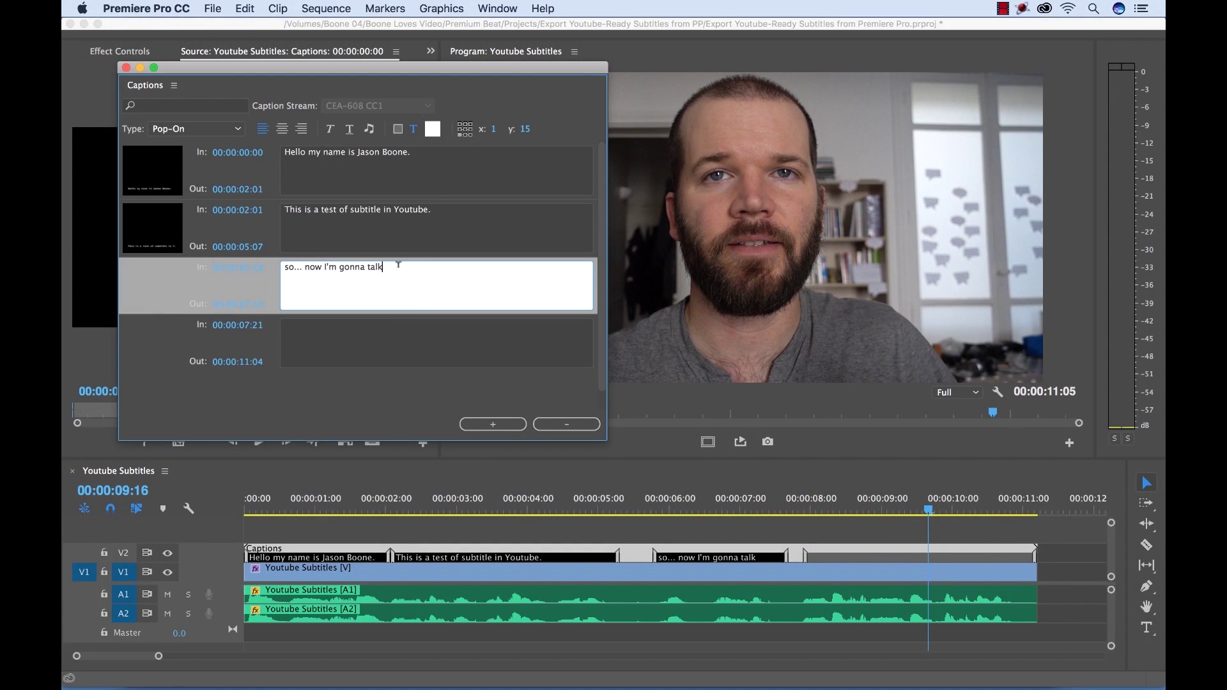
pyautogui.click(385, 349)
pyautogui.write('...reall real')
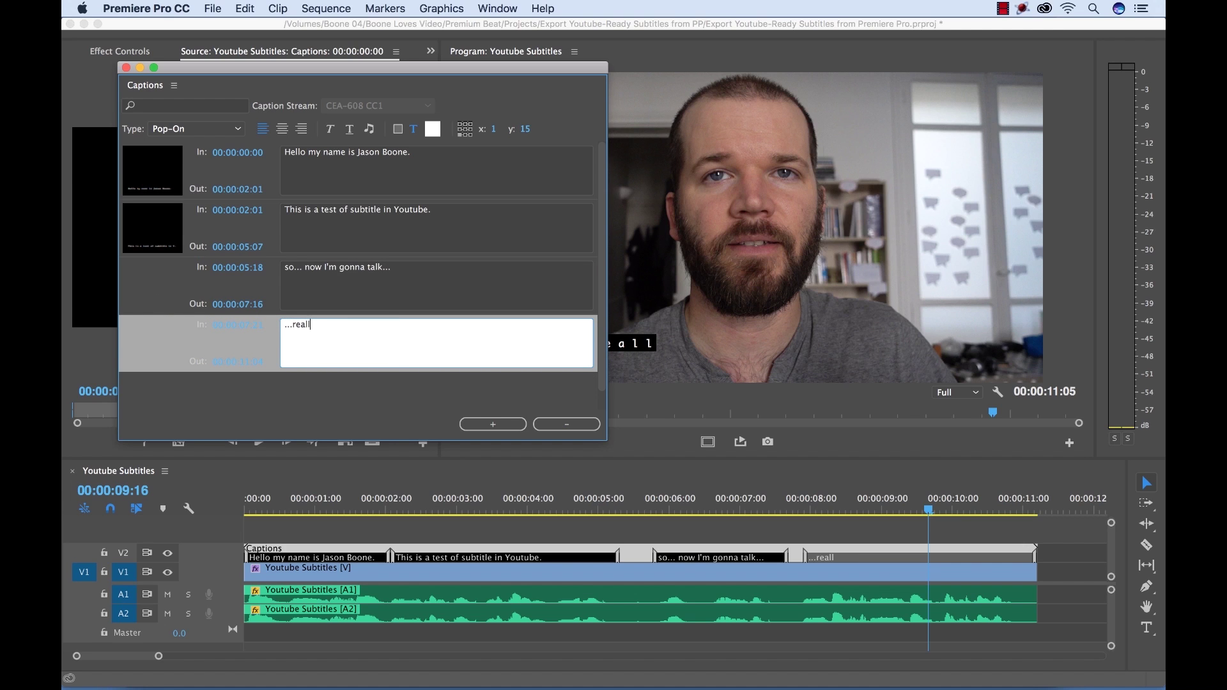
pyautogui.press('BackSpace')
pyautogui.press('BackSpace')
pyautogui.press('BackSpace')
pyautogui.press('BackSpace')
pyautogui.press('BackSpace')
pyautogui.press('BackSpace')
pyautogui.write('ly f')
pyautogui.write('u')
pyautogui.press('BackSpace')
pyautogui.press('BackSpace')
pyautogui.write("really fast I'm")
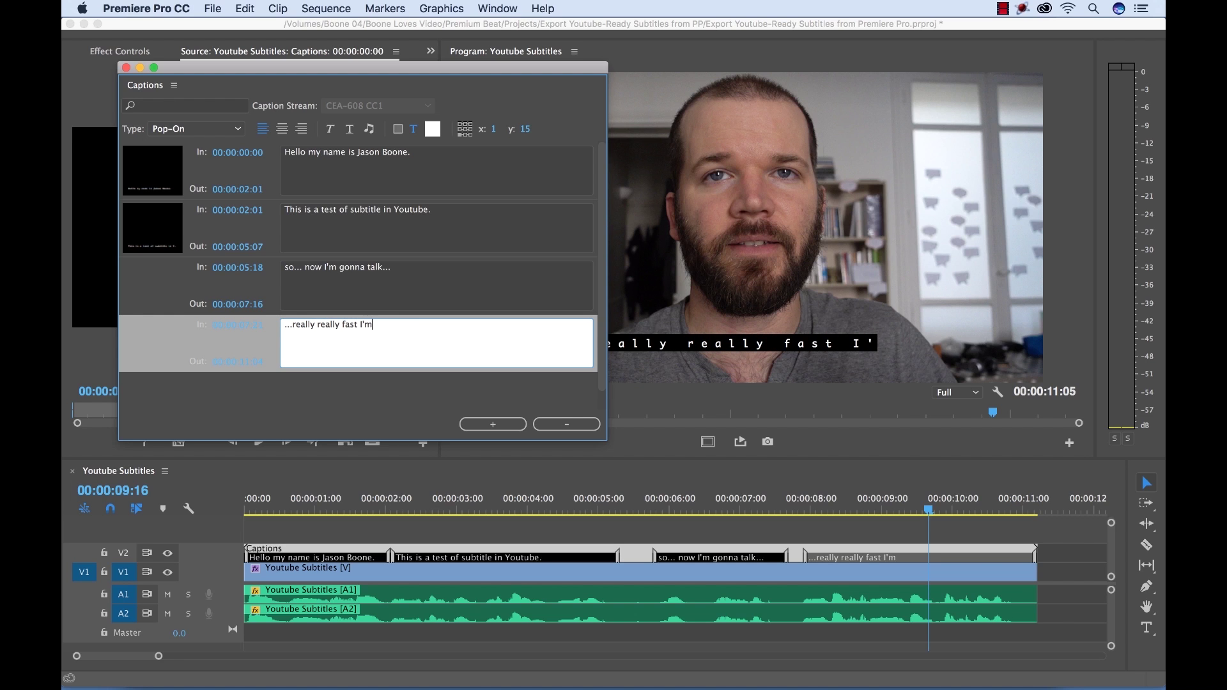
pyautogui.write(' talking really ')
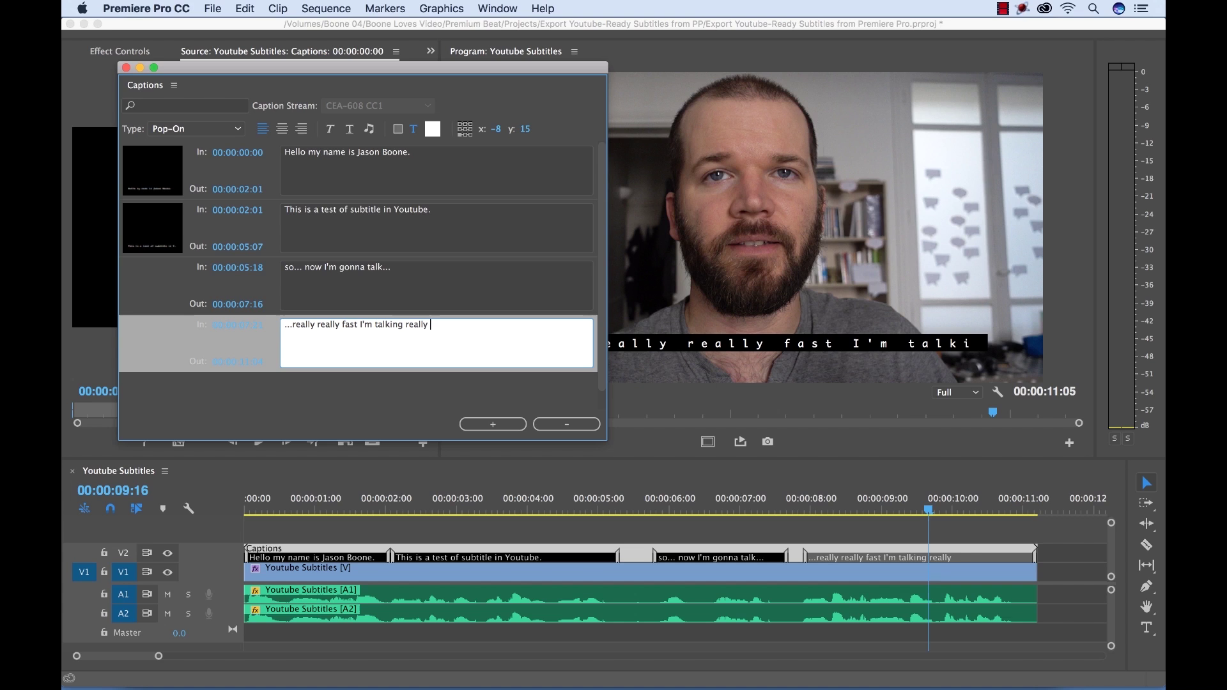
pyautogui.write('really fast')
# - Finish the fourth caption with "how do the subtitles look?" and play back to review
pyautogui.click(904, 508)
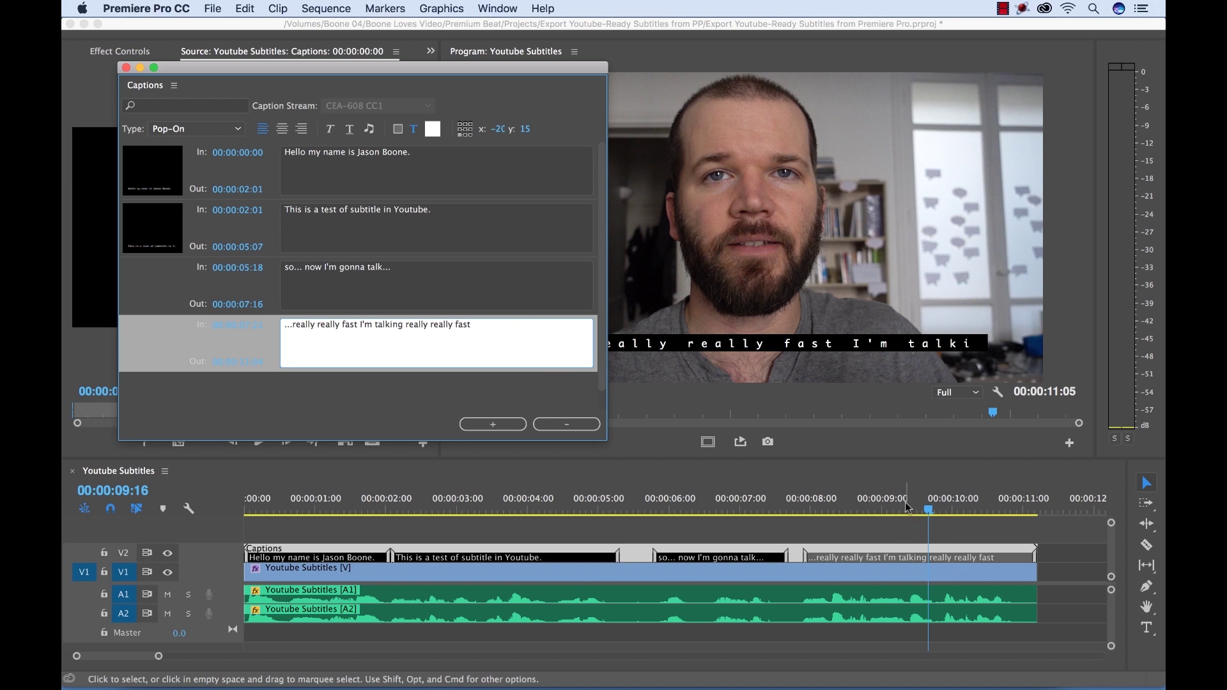
pyautogui.press('space')
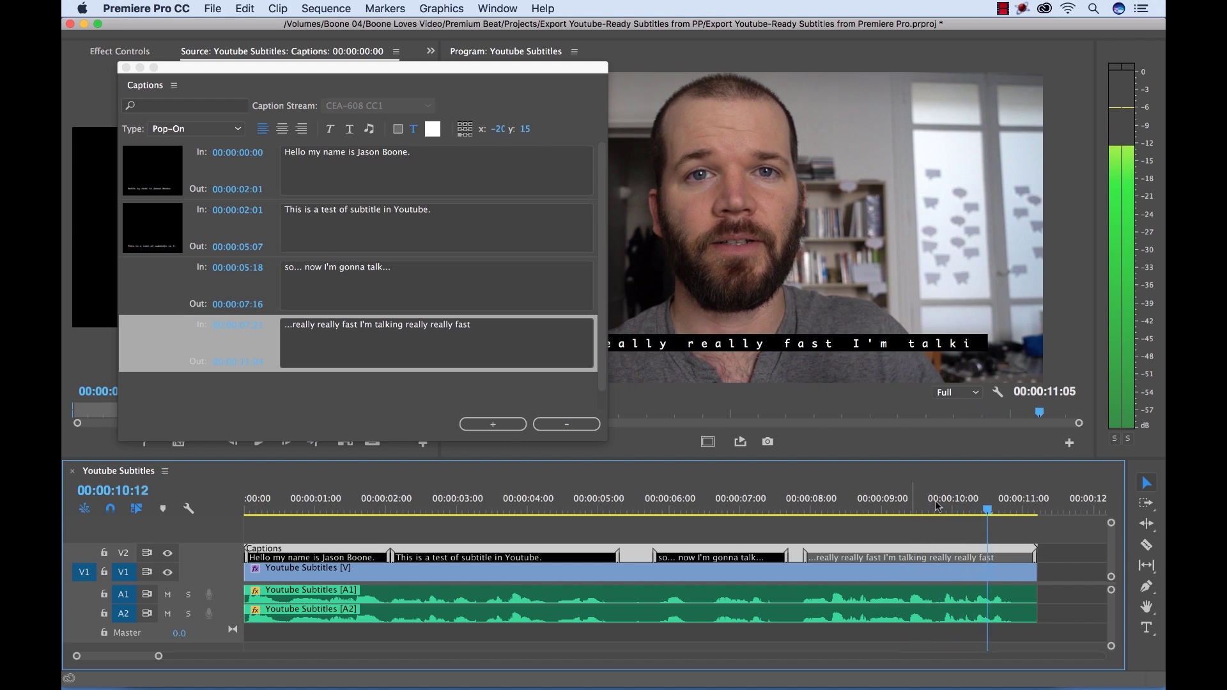
pyautogui.click(925, 509)
pyautogui.click(513, 329)
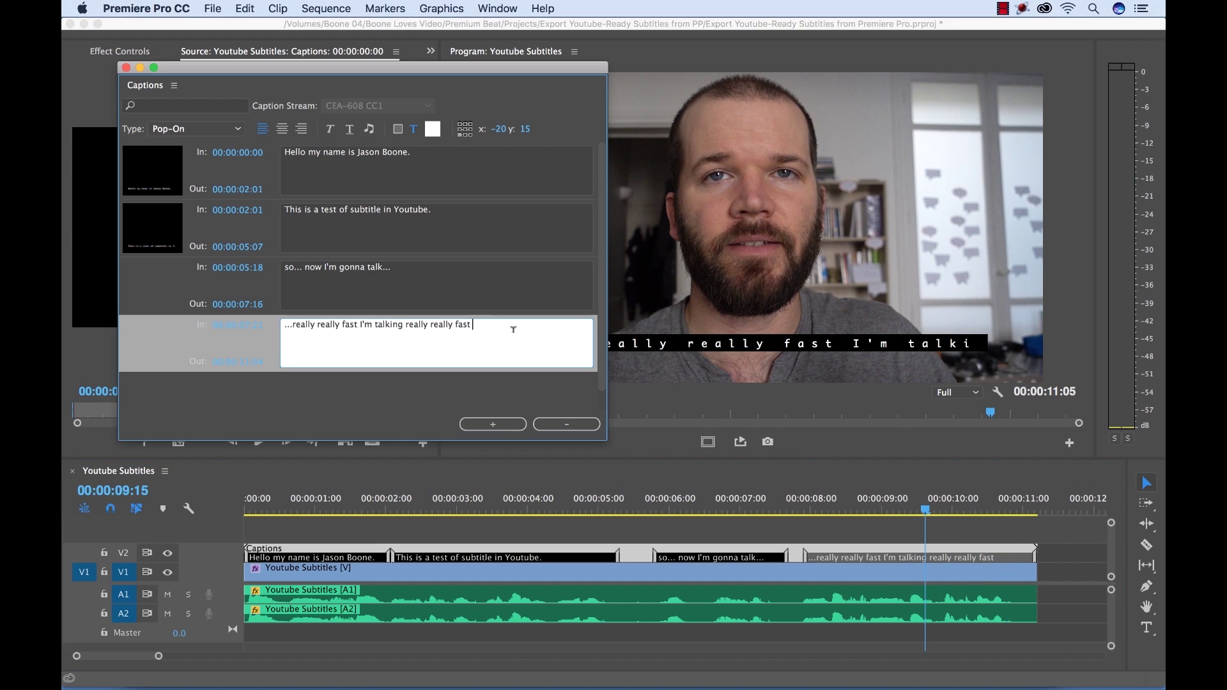
pyautogui.write('how do the subtitles look')
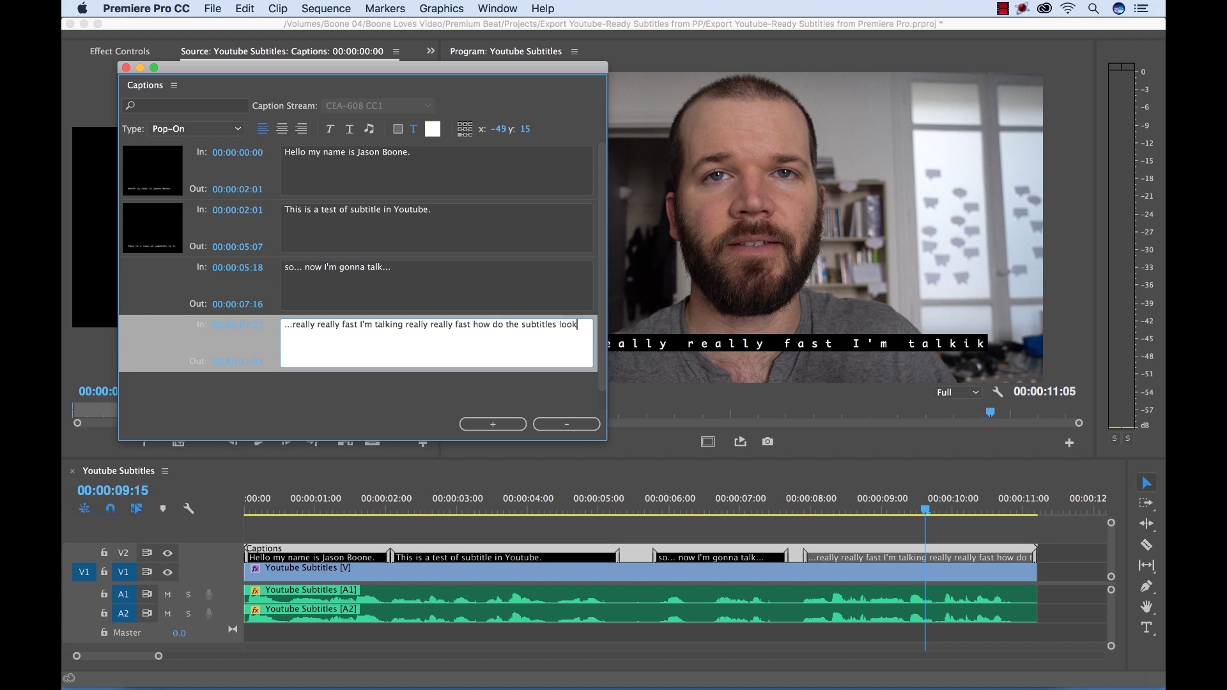
pyautogui.click(924, 512)
pyautogui.press('space')
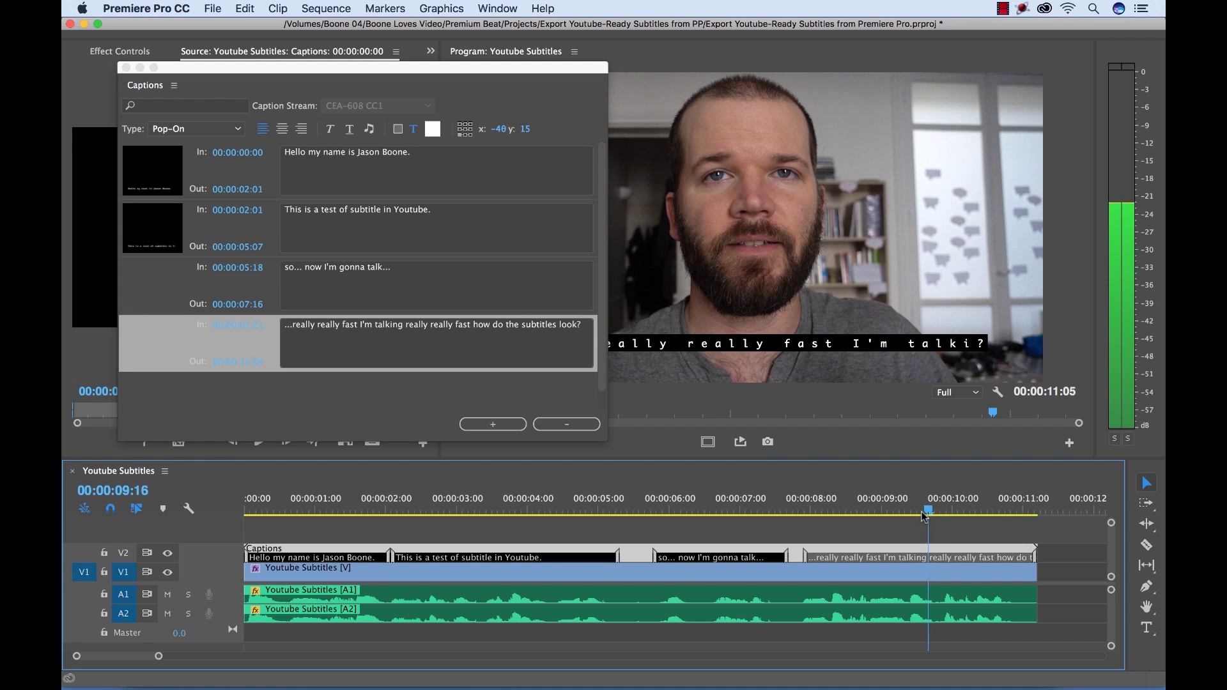
pyautogui.press('space')
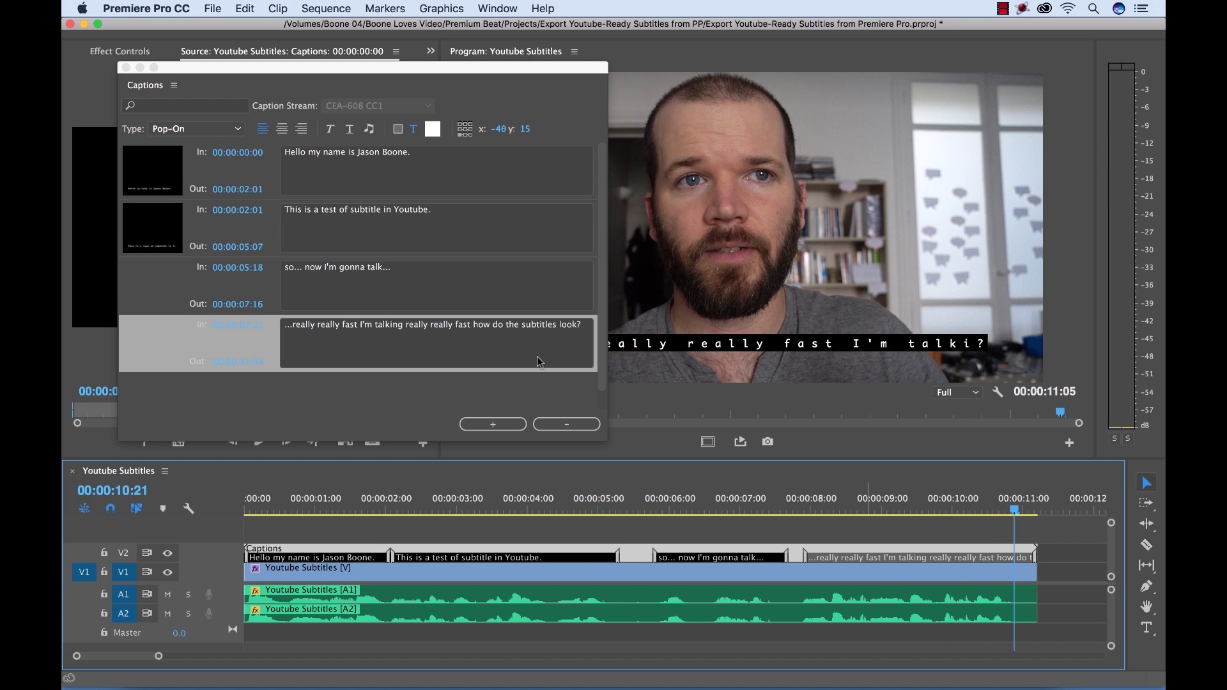
# - Close the caption editor and select the captions clip in the sequence
pyautogui.click(126, 68)
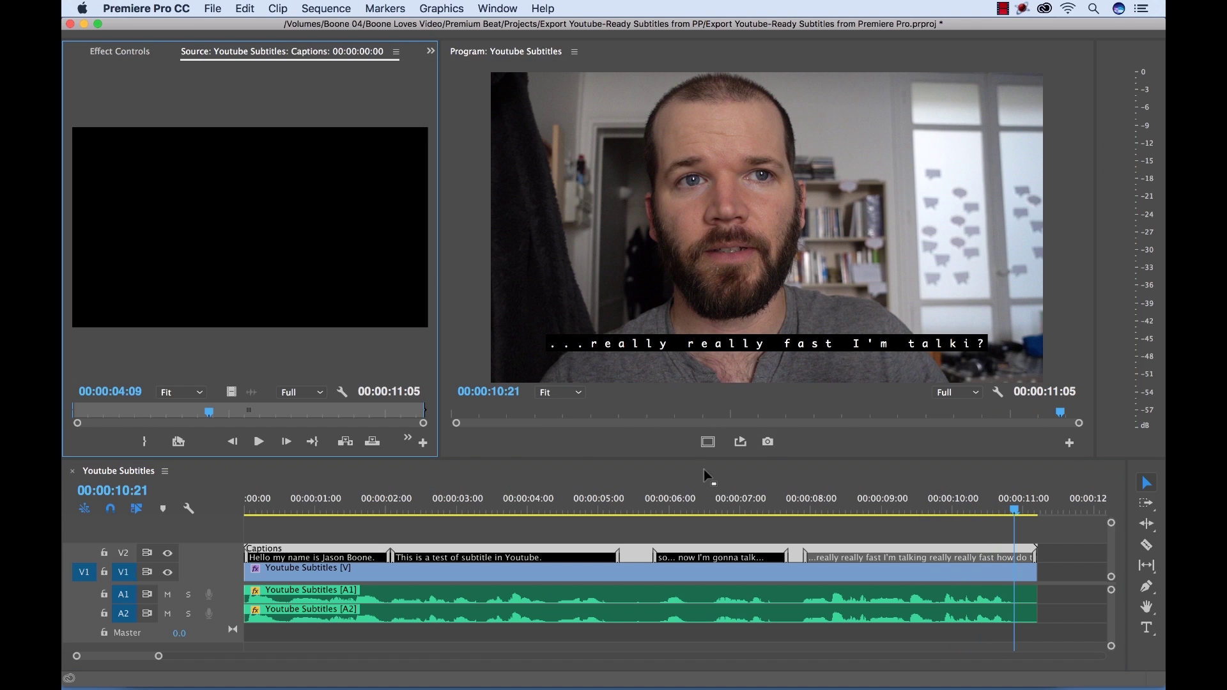
pyautogui.click(601, 502)
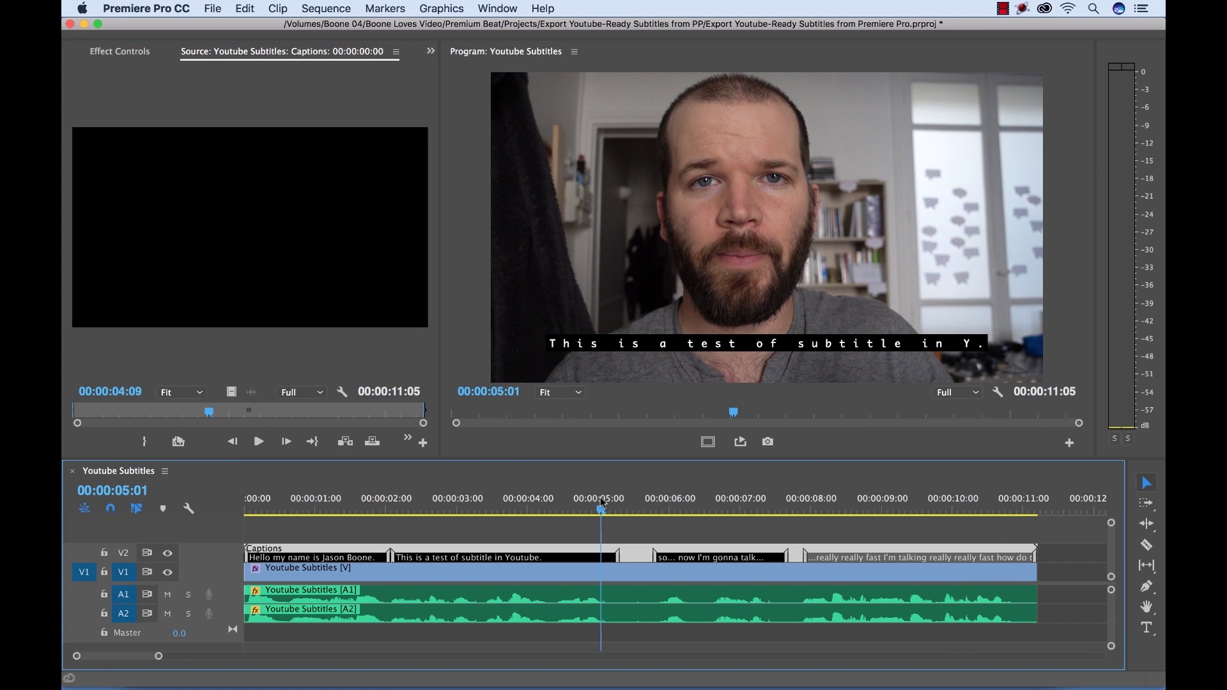
pyautogui.click(749, 535)
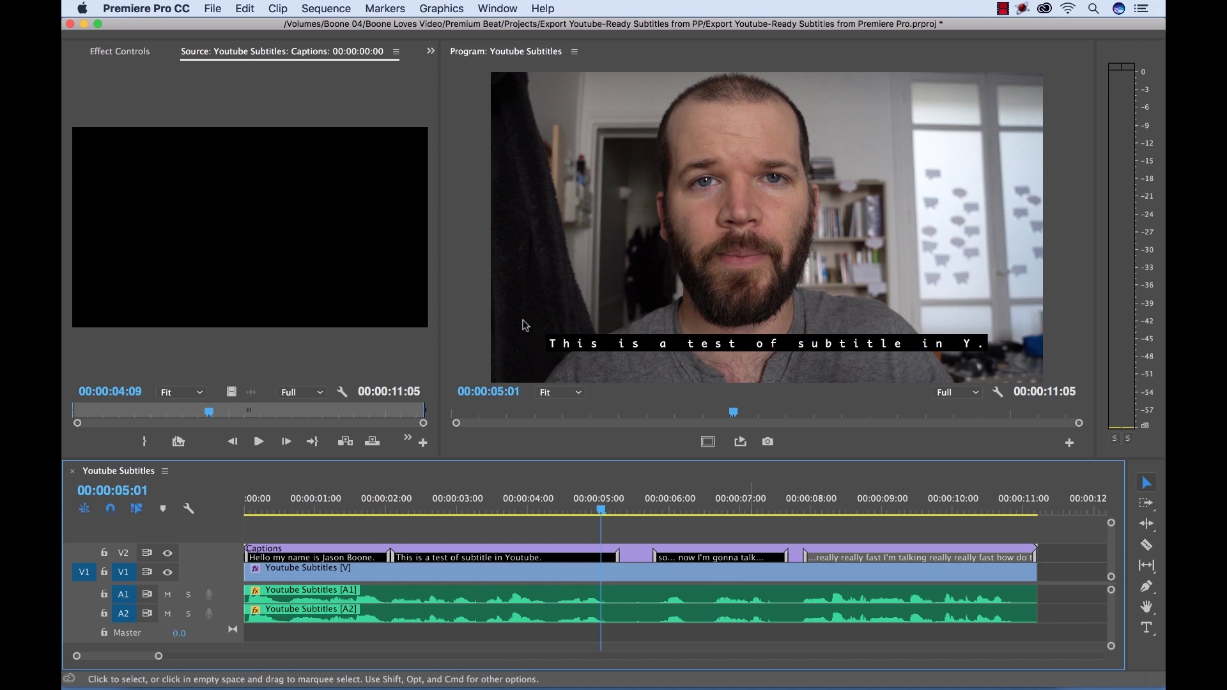
# - Open Export Settings with Cmd+M and choose the YouTube 1080p HD preset
pyautogui.press('super+m')
pyautogui.moveTo(826, 24); pyautogui.dragTo(824, 20)
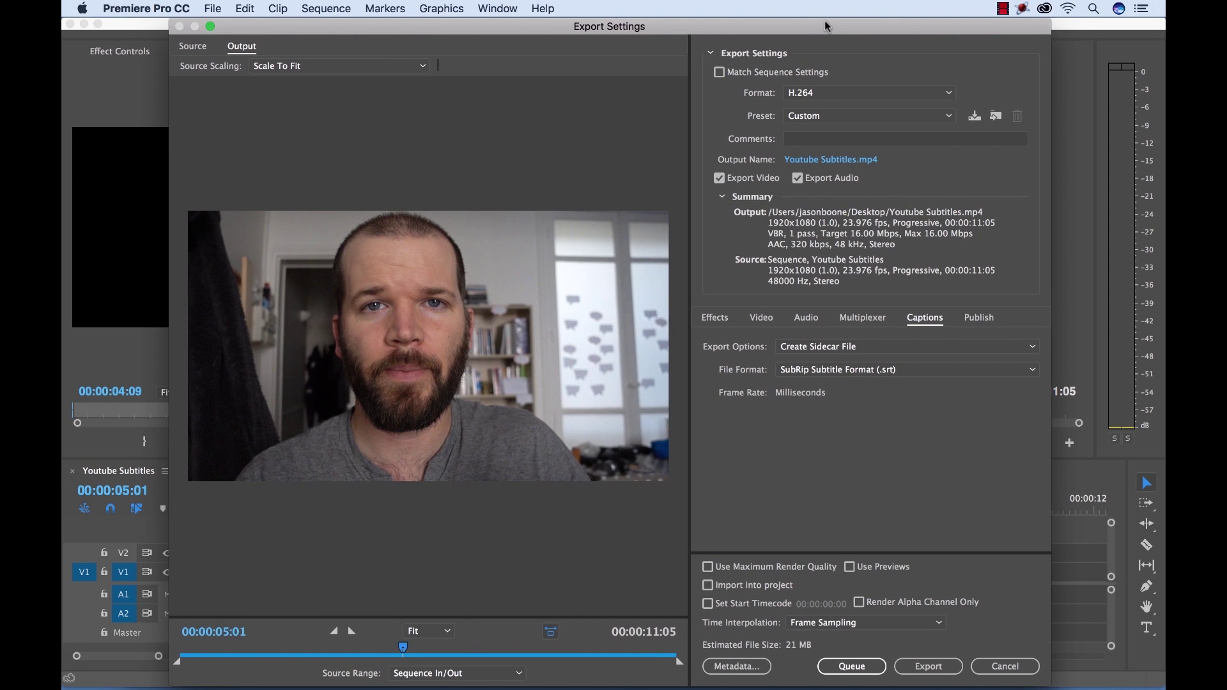
pyautogui.click(826, 118)
pyautogui.scroll(-15, 938, 489)
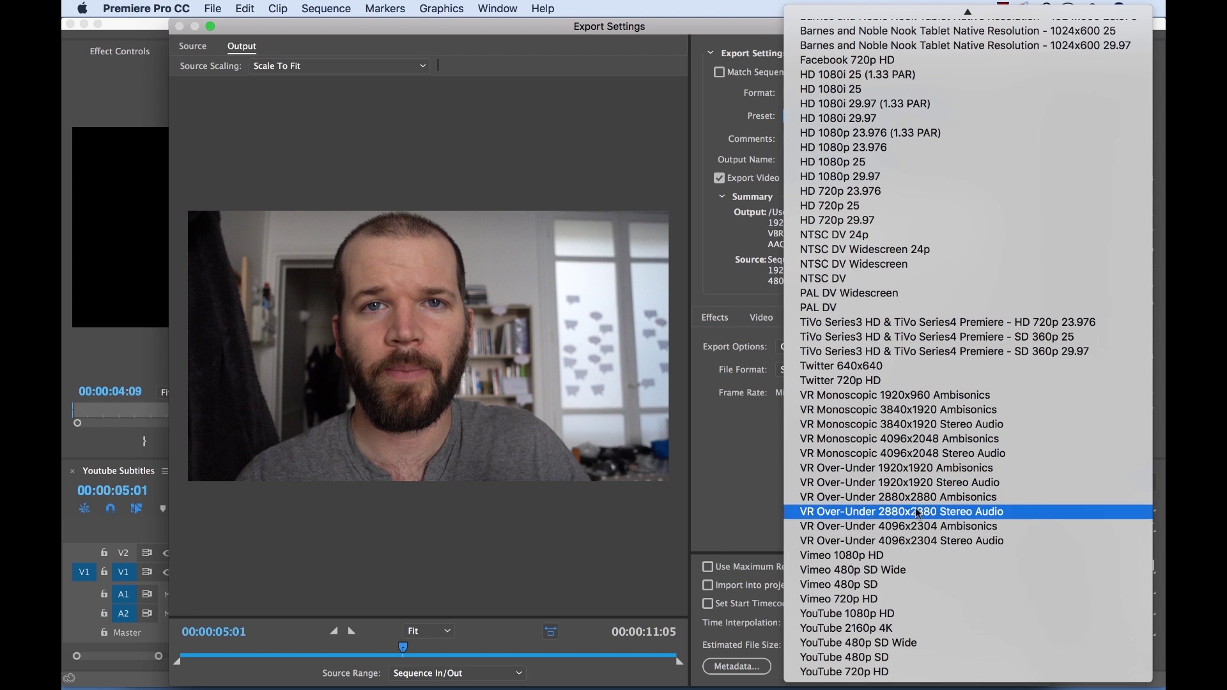
pyautogui.click(869, 615)
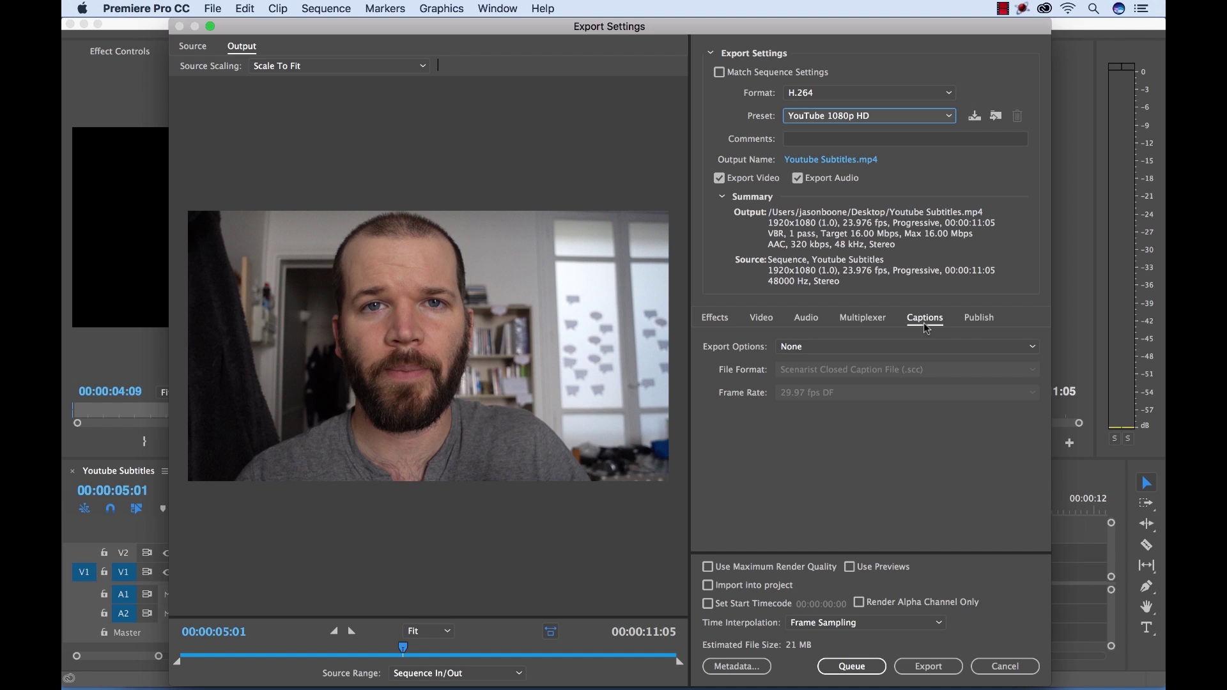
# - Set caption export to Create Sidecar File in SubRip (.srt) format
pyautogui.click(768, 322)
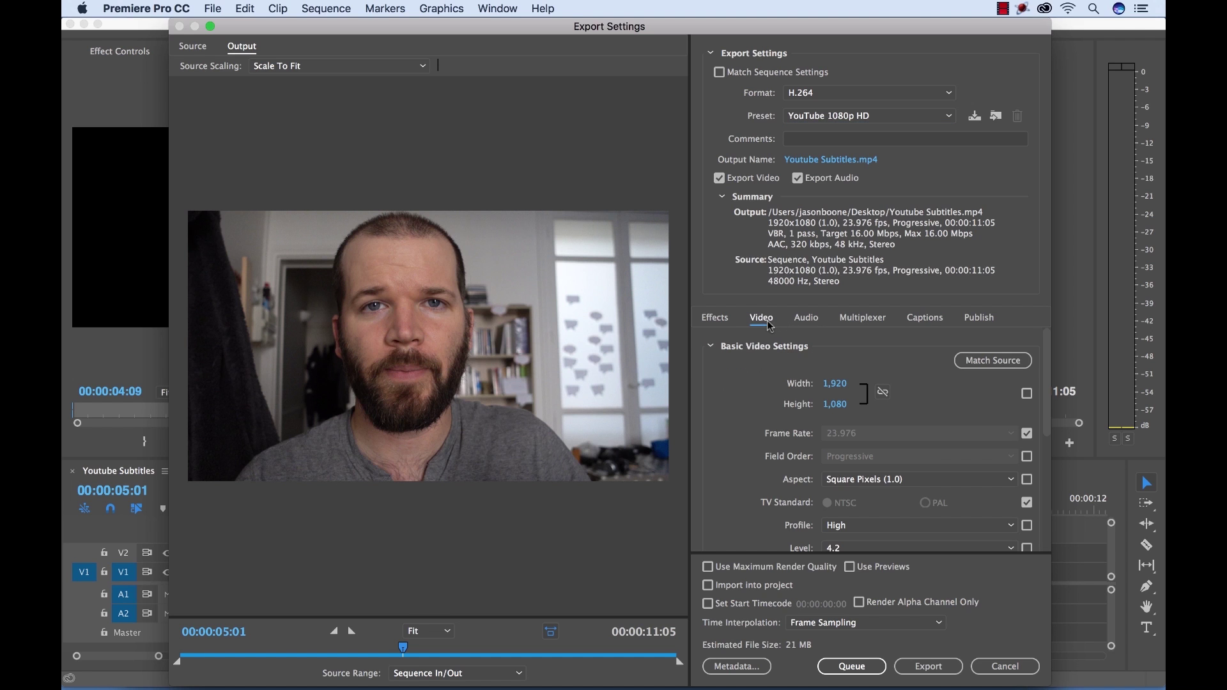
pyautogui.click(925, 320)
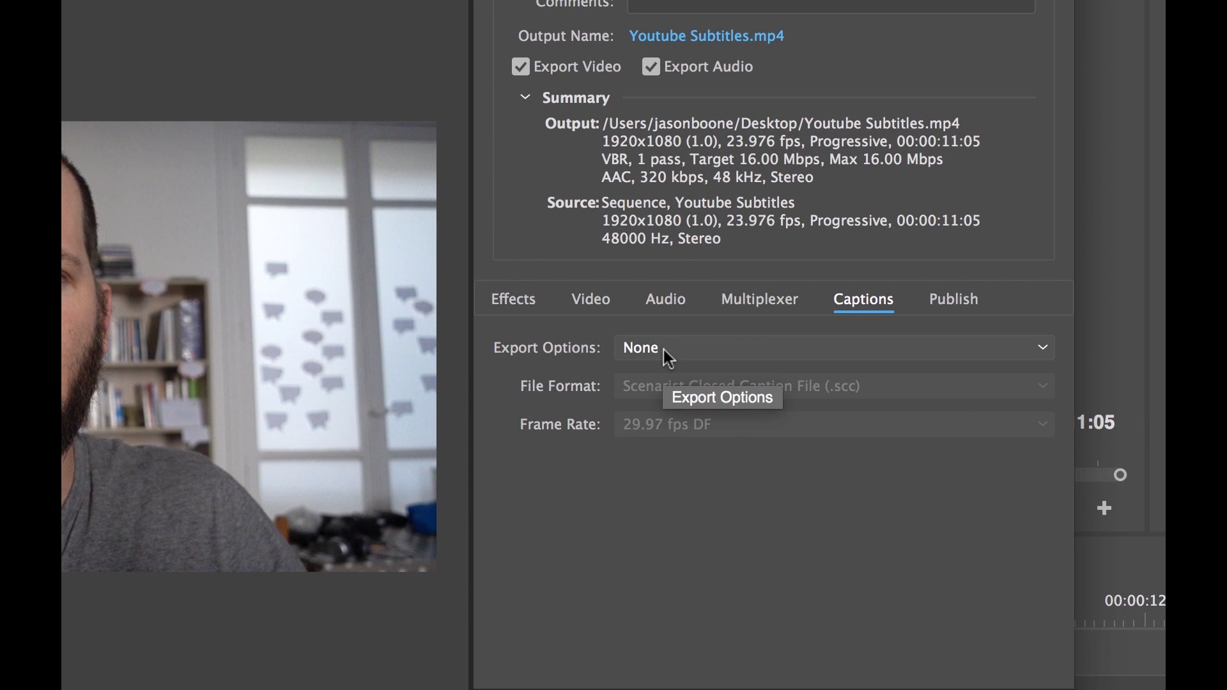
pyautogui.click(827, 346)
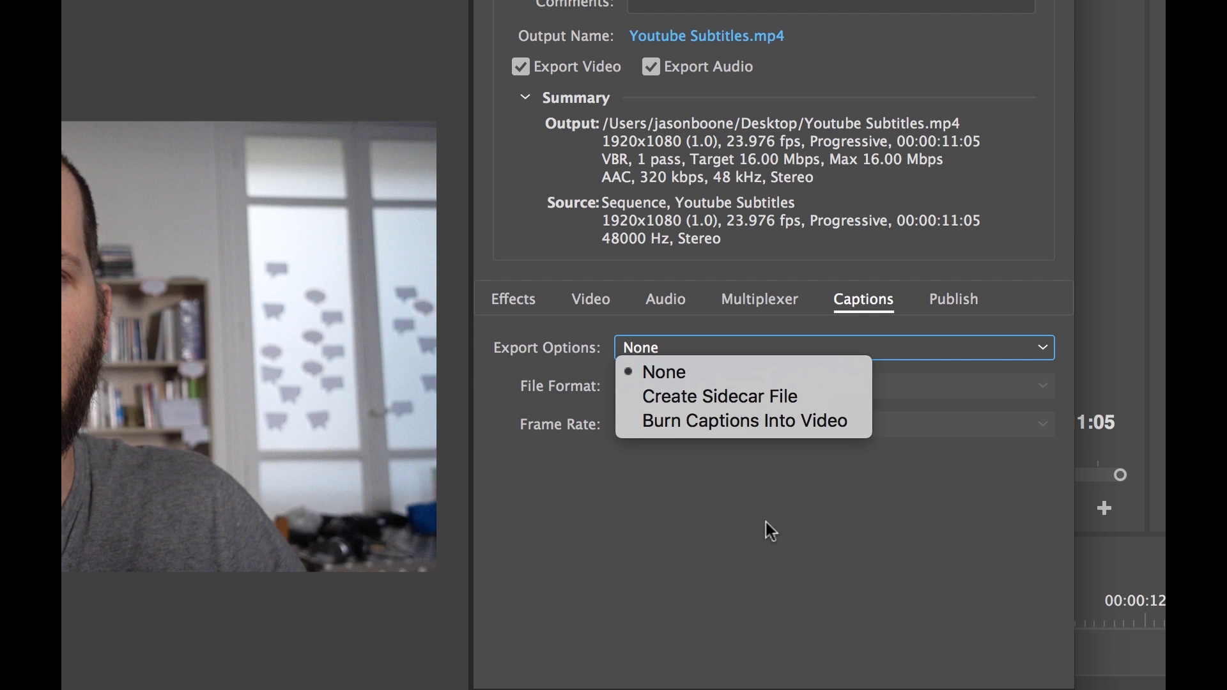
pyautogui.click(718, 403)
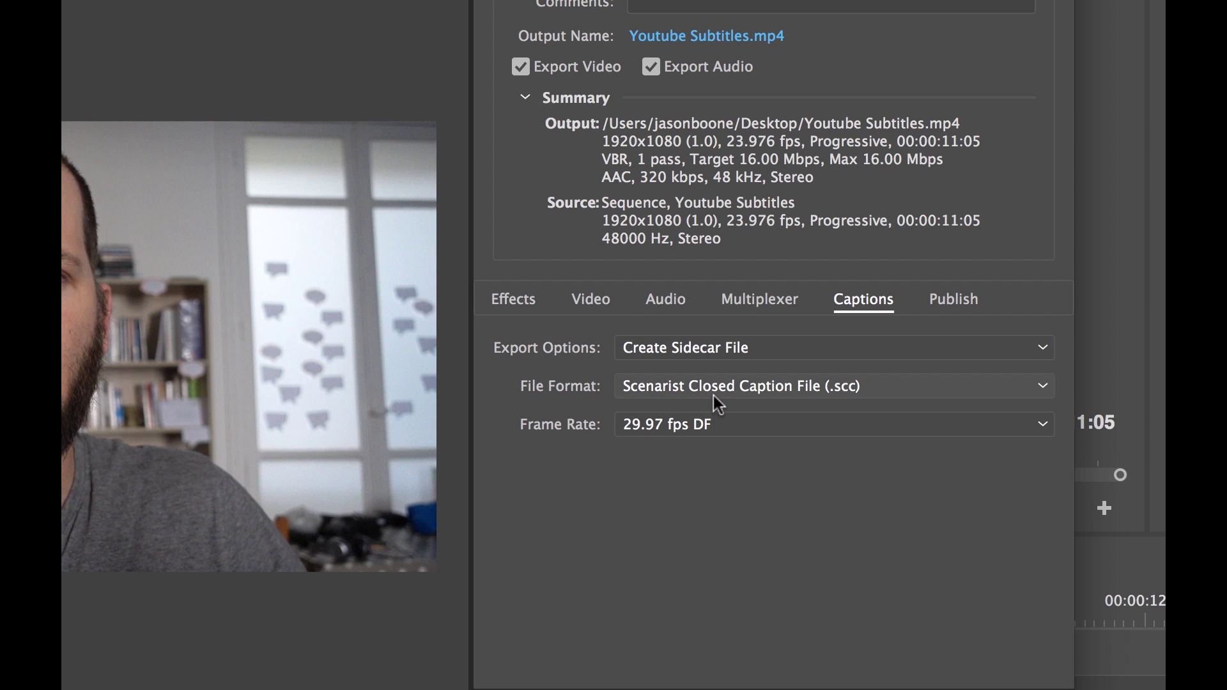
pyautogui.click(660, 392)
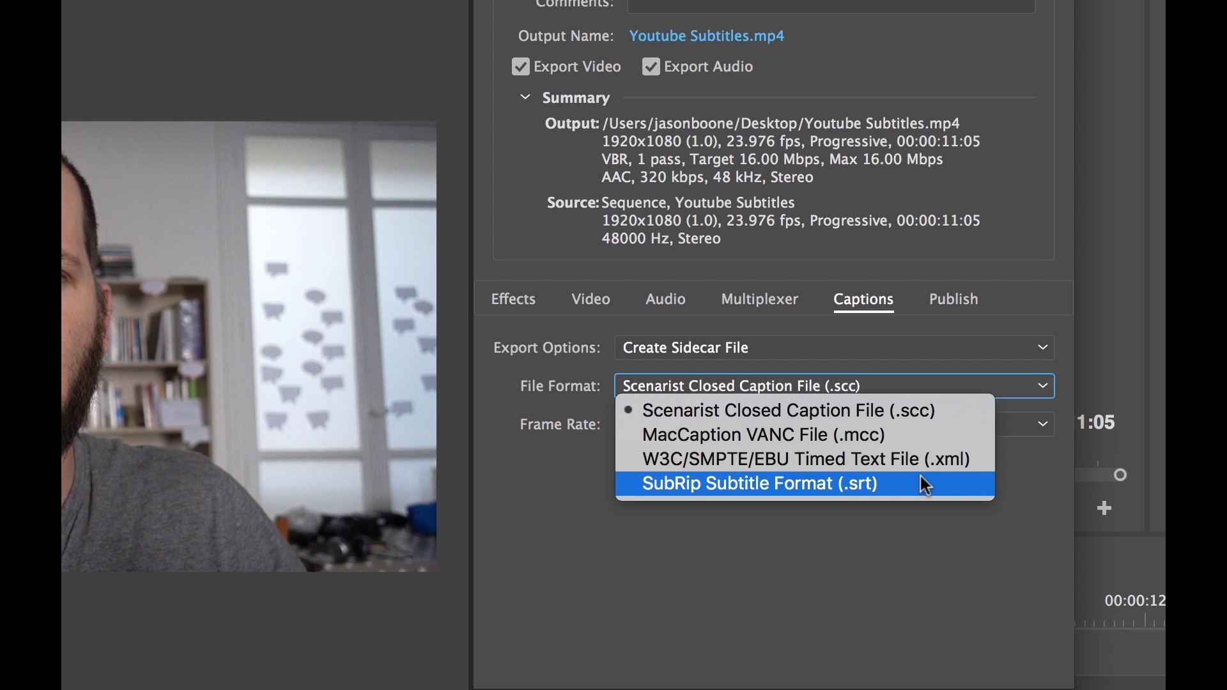
pyautogui.click(770, 486)
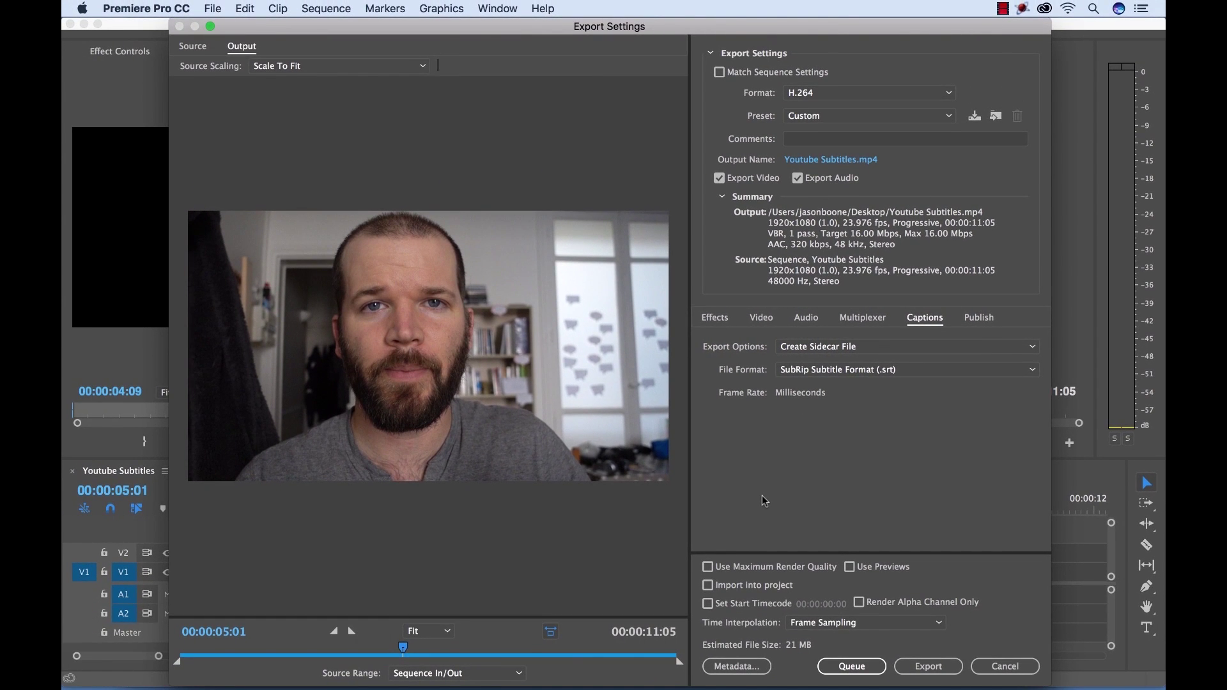
# - Export, then select Youtube Subtitles.mp4.srt on the Desktop in Finder
pyautogui.click(928, 666)
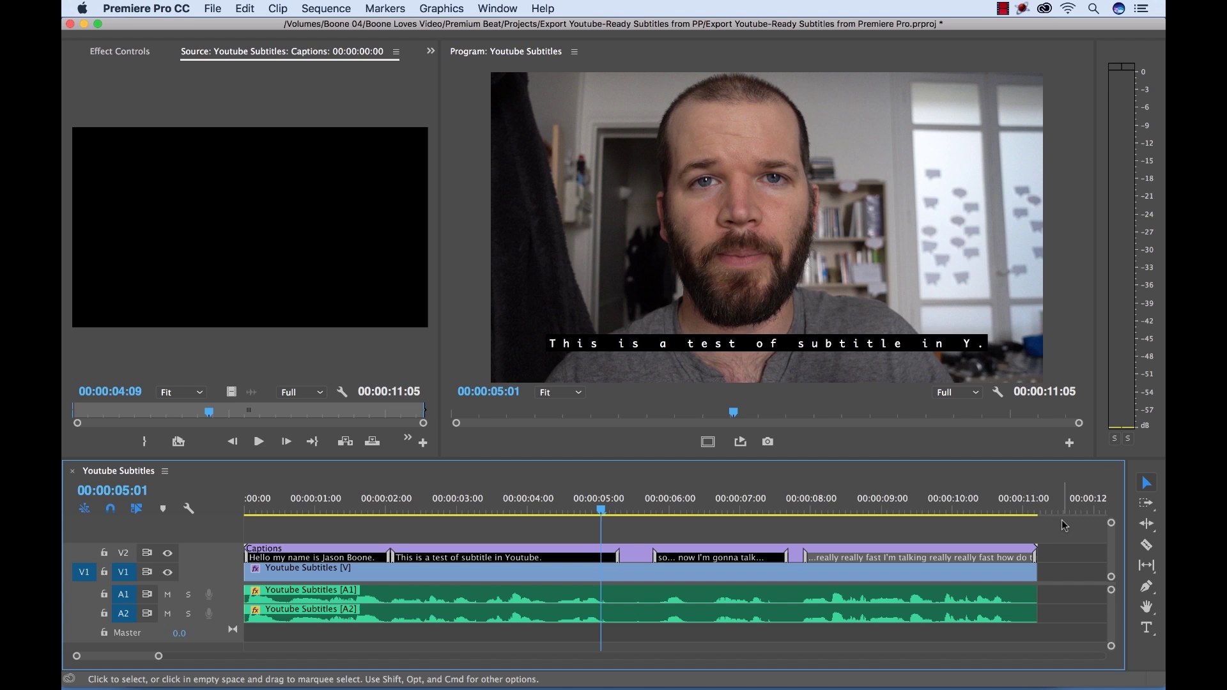
pyautogui.press('super+Tab')
pyautogui.press('super+Tab')
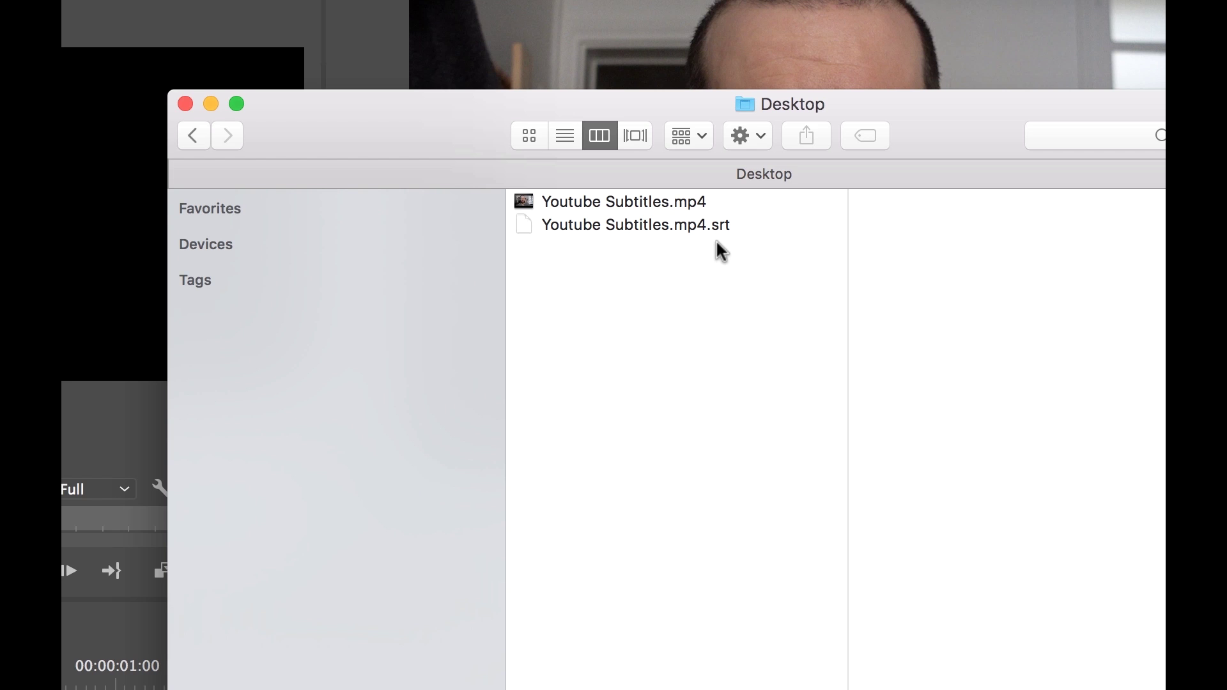
pyautogui.click(646, 219)
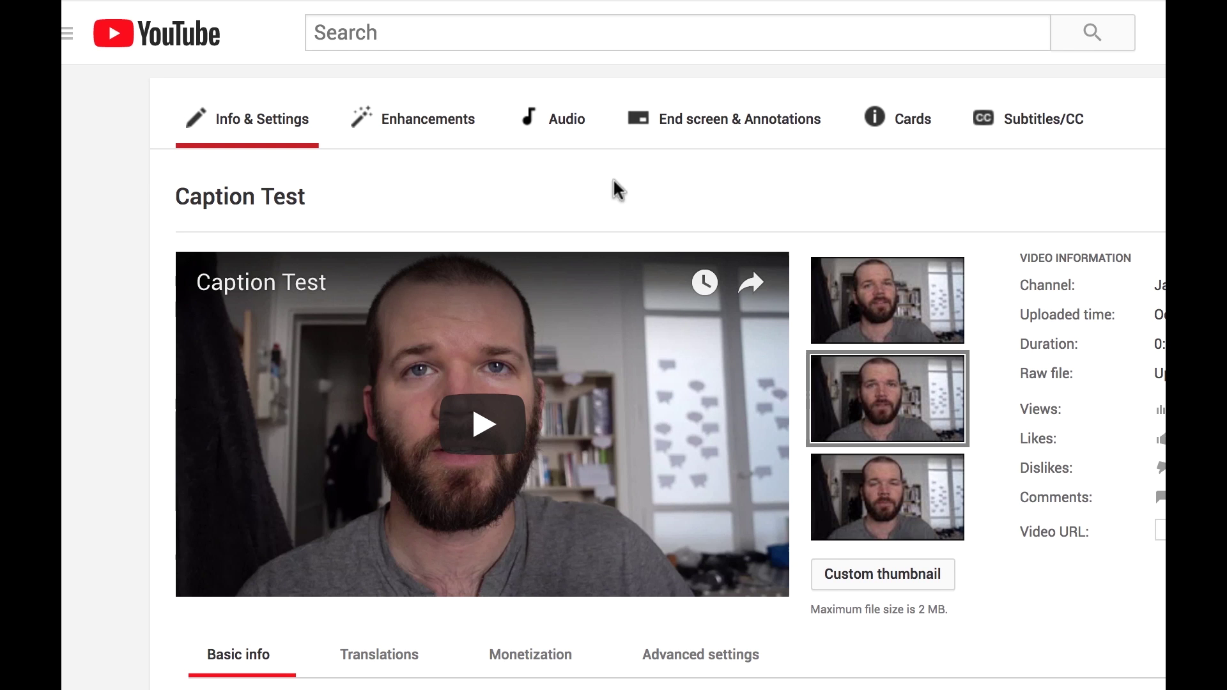
# - Add a new English subtitle track to the Caption Test video from its Subtitles/CC settings
pyautogui.click(1025, 131)
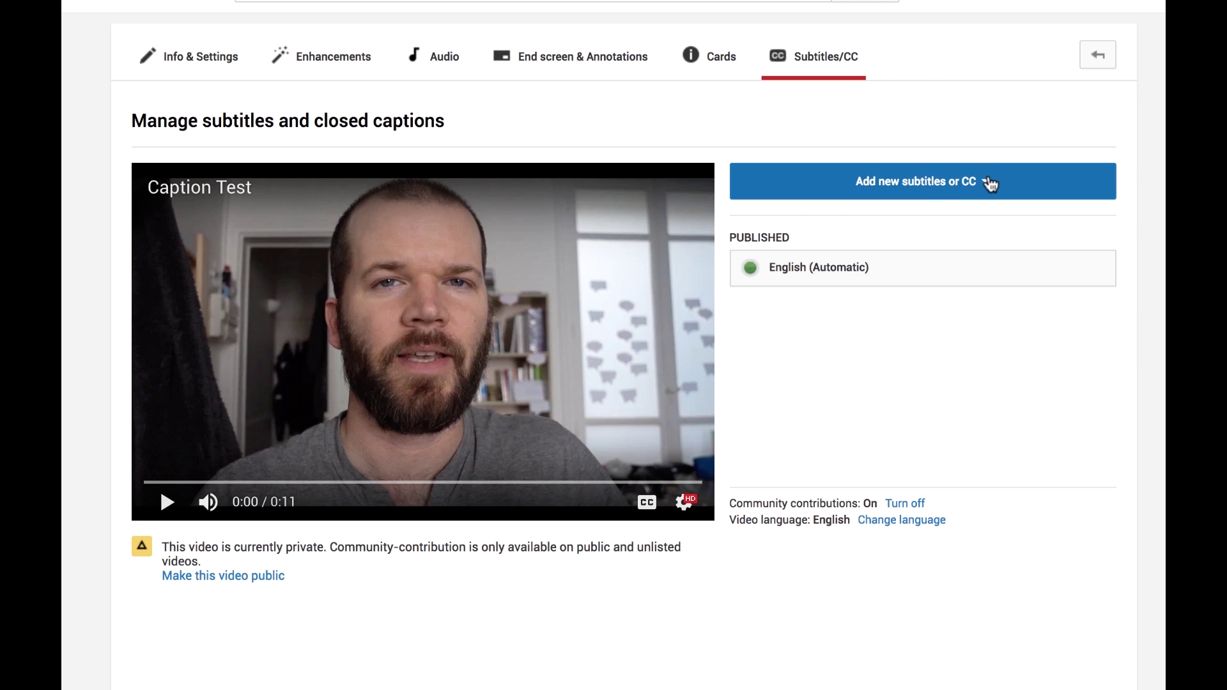
pyautogui.click(989, 184)
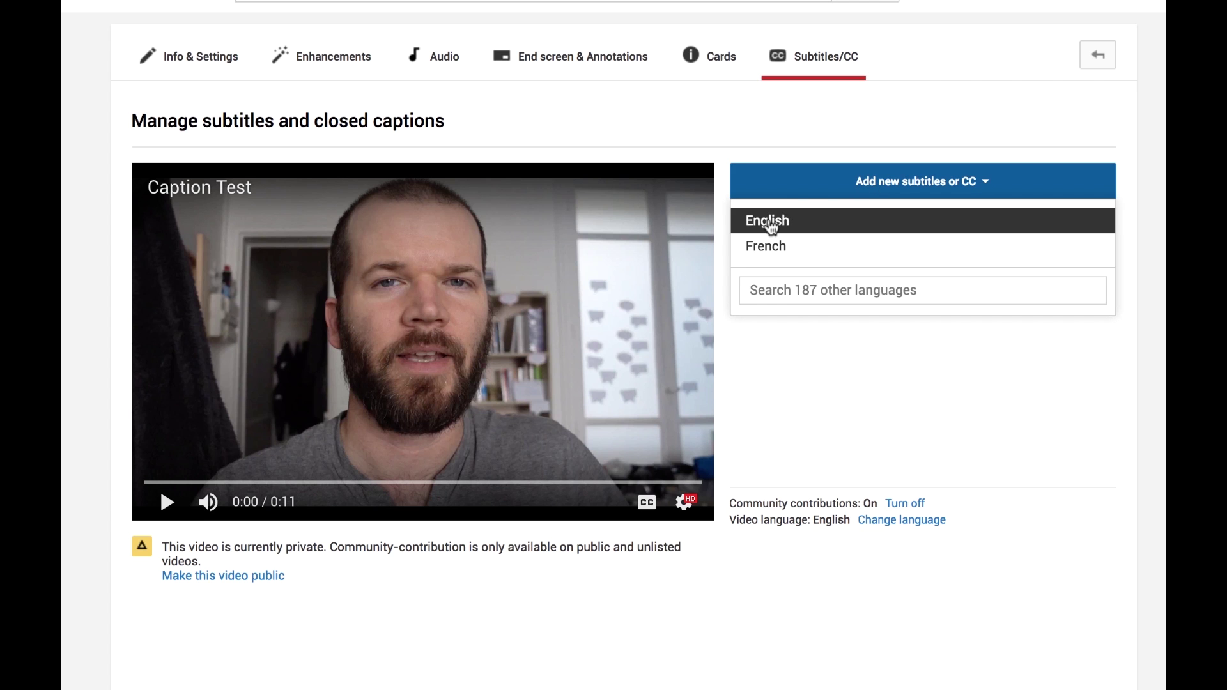
pyautogui.click(770, 223)
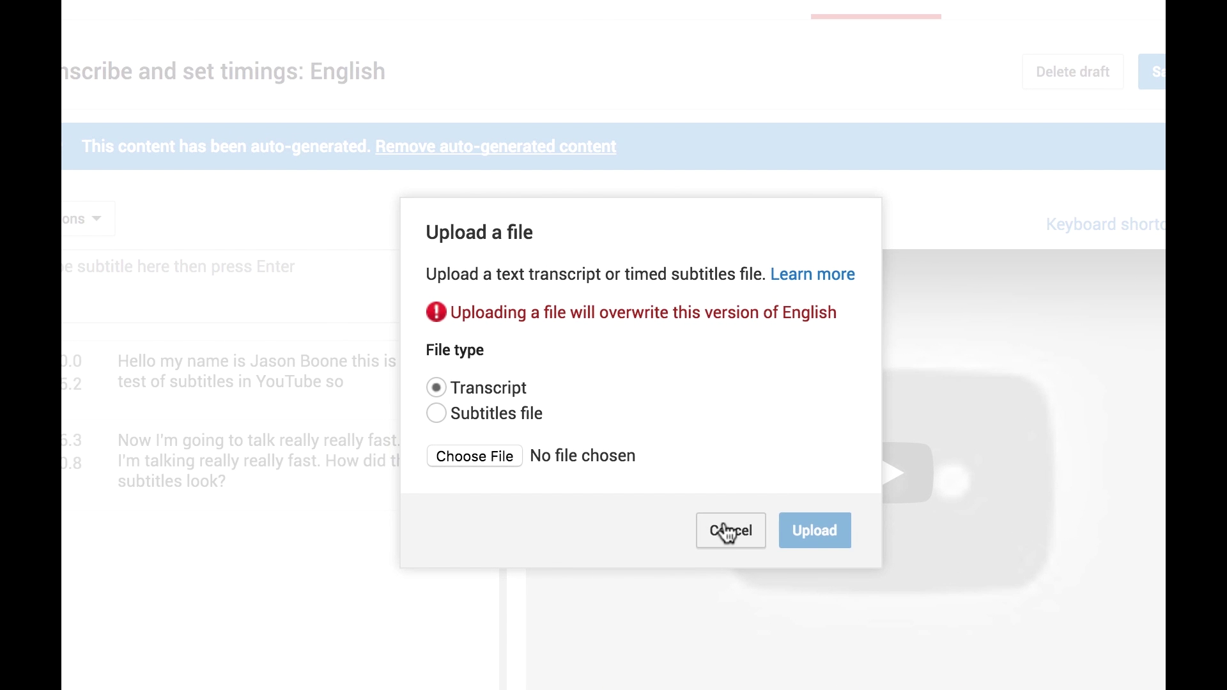
# - Extend the first auto caption to end at 0:05.5, then reopen the subtitles-file upload
pyautogui.click(725, 526)
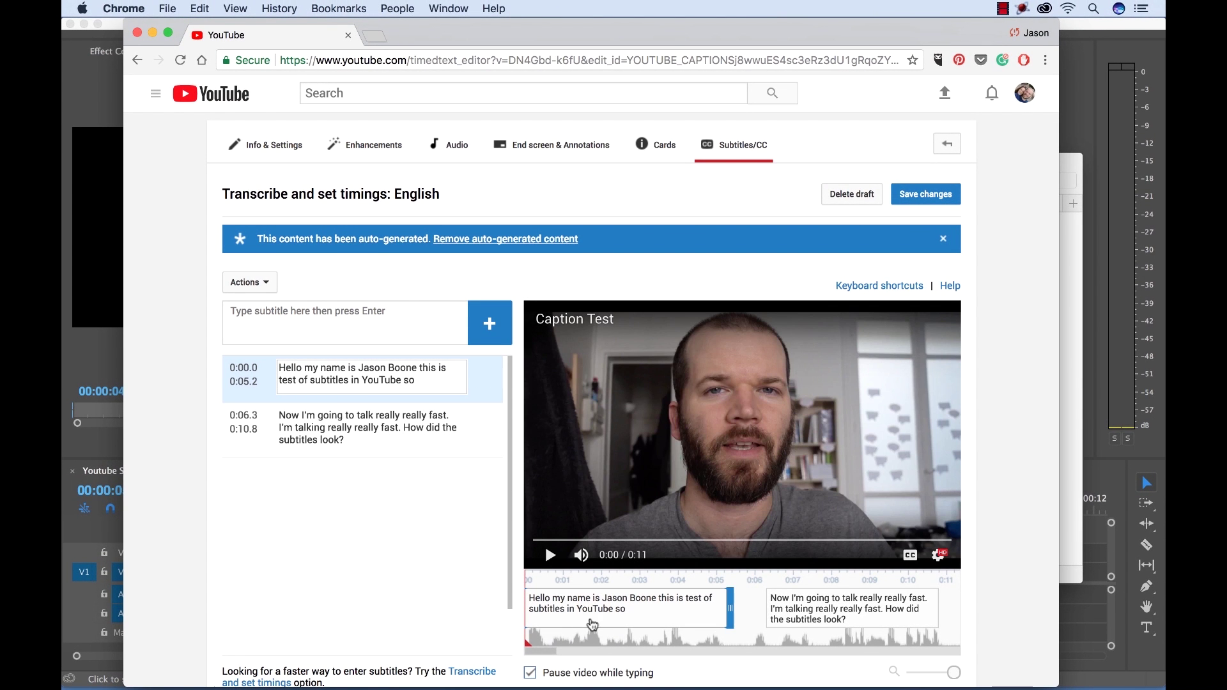
pyautogui.moveTo(818, 628)
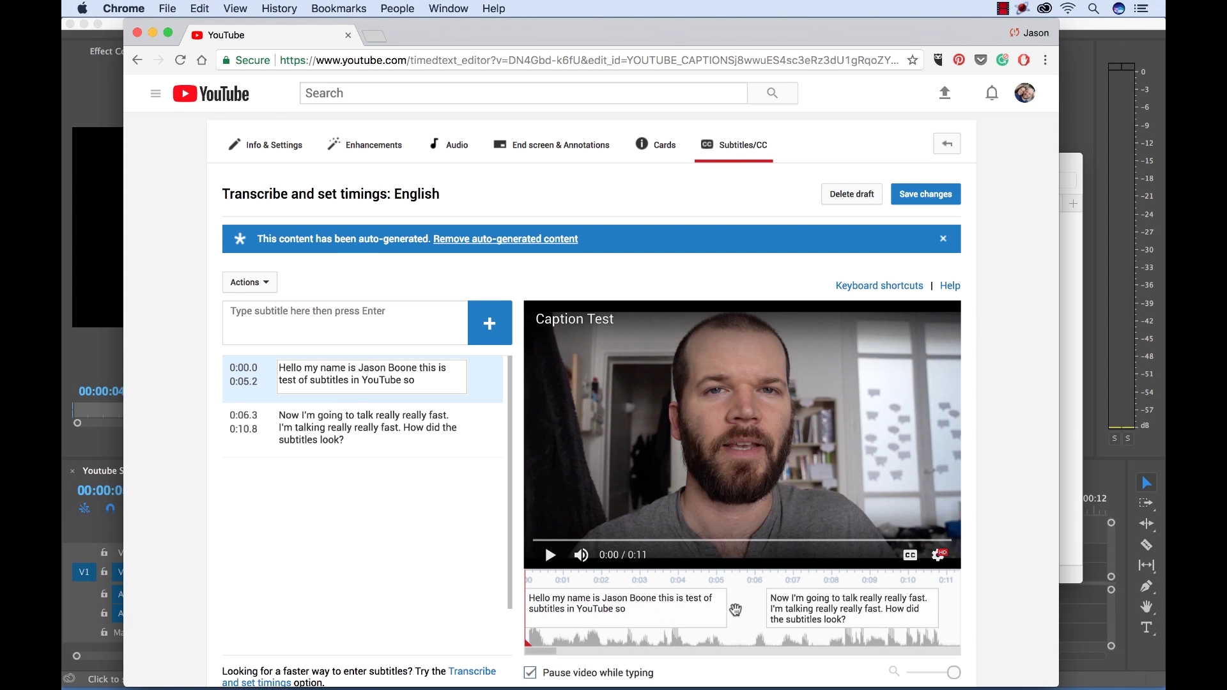
pyautogui.moveTo(721, 602)
pyautogui.moveTo(726, 597); pyautogui.dragTo(736, 597)
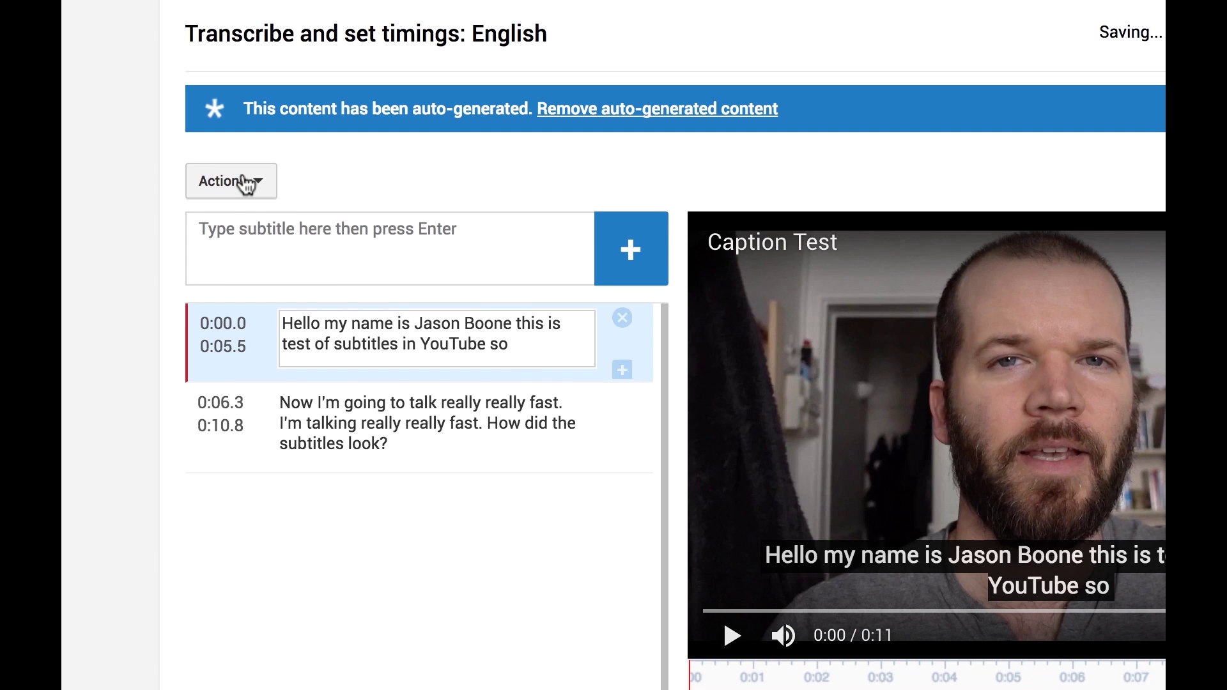
pyautogui.click(258, 284)
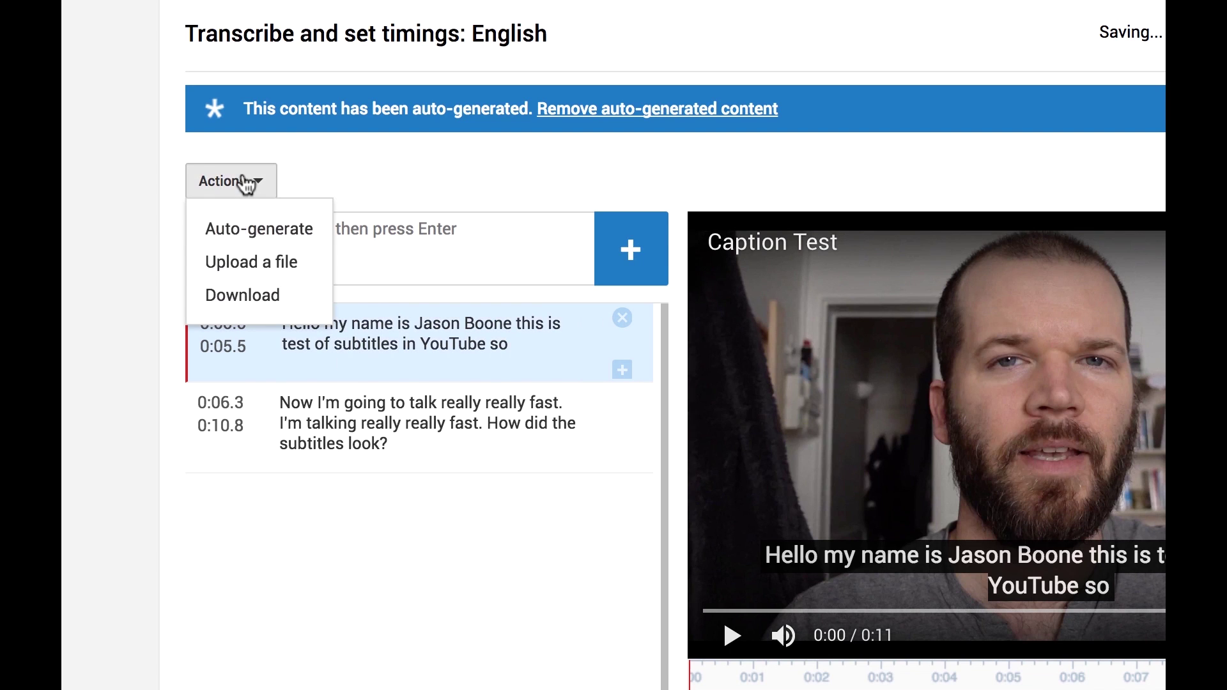
pyautogui.click(267, 267)
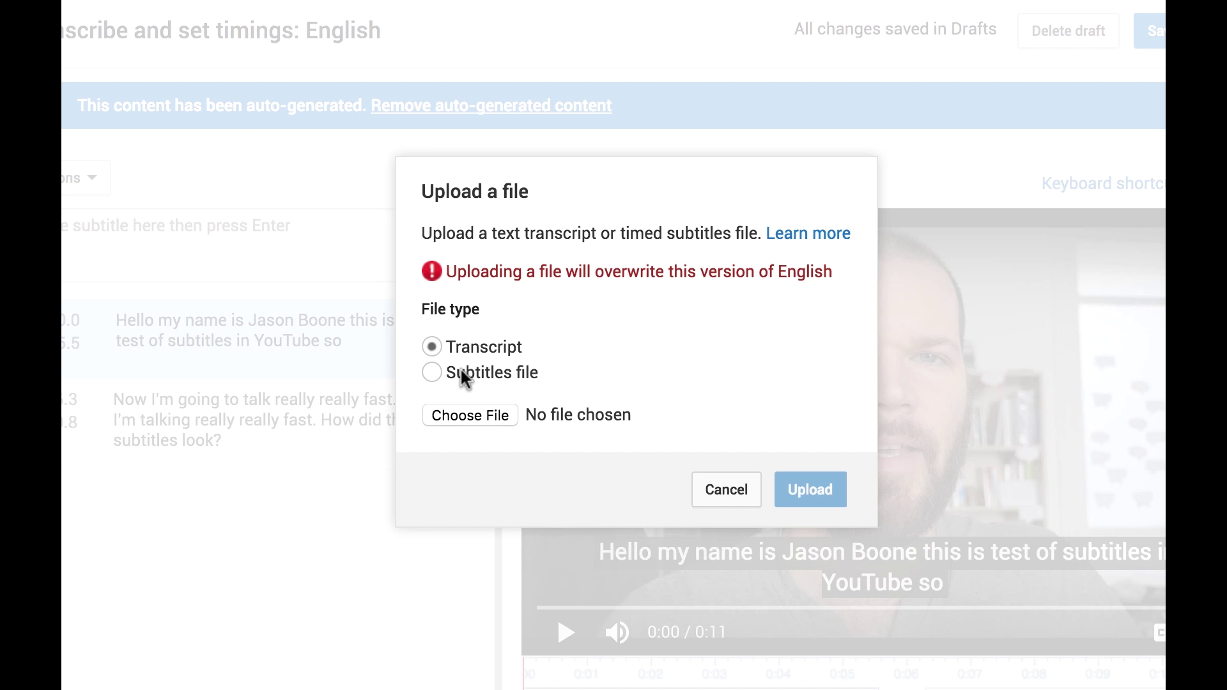
# - Upload Youtube Subtitles.mp4.srt, replacing the English track with four captions timed 0:00.0–0:11.1
pyautogui.click(471, 419)
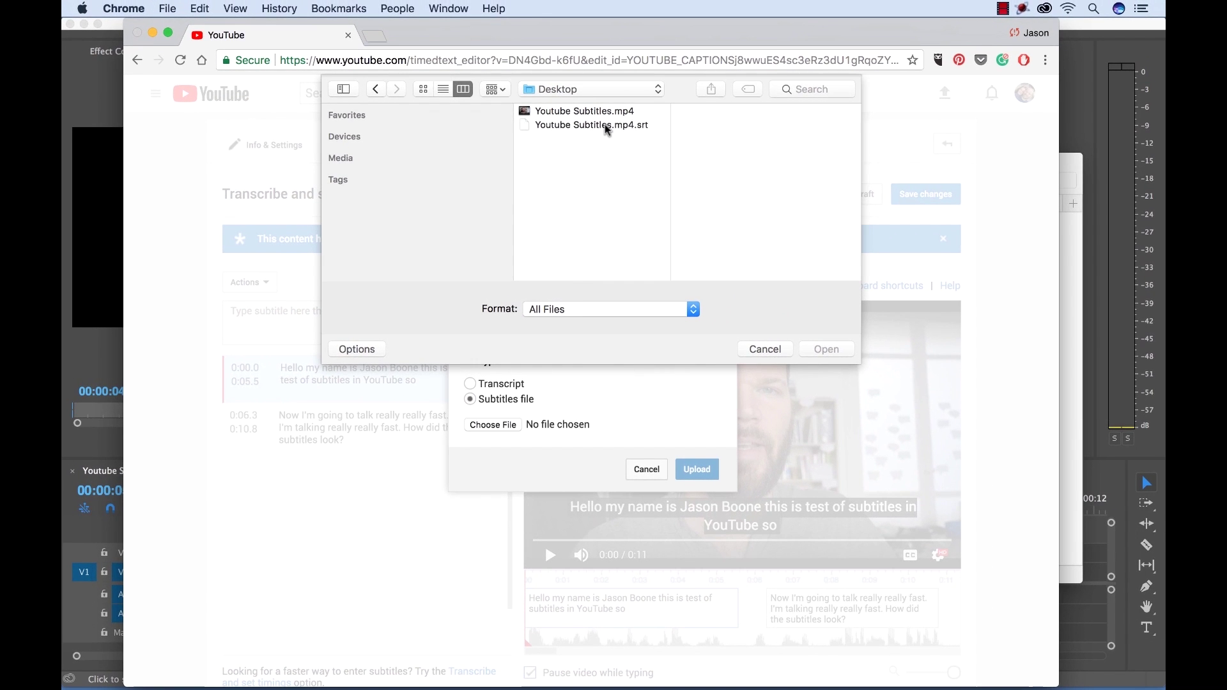
pyautogui.click(607, 130)
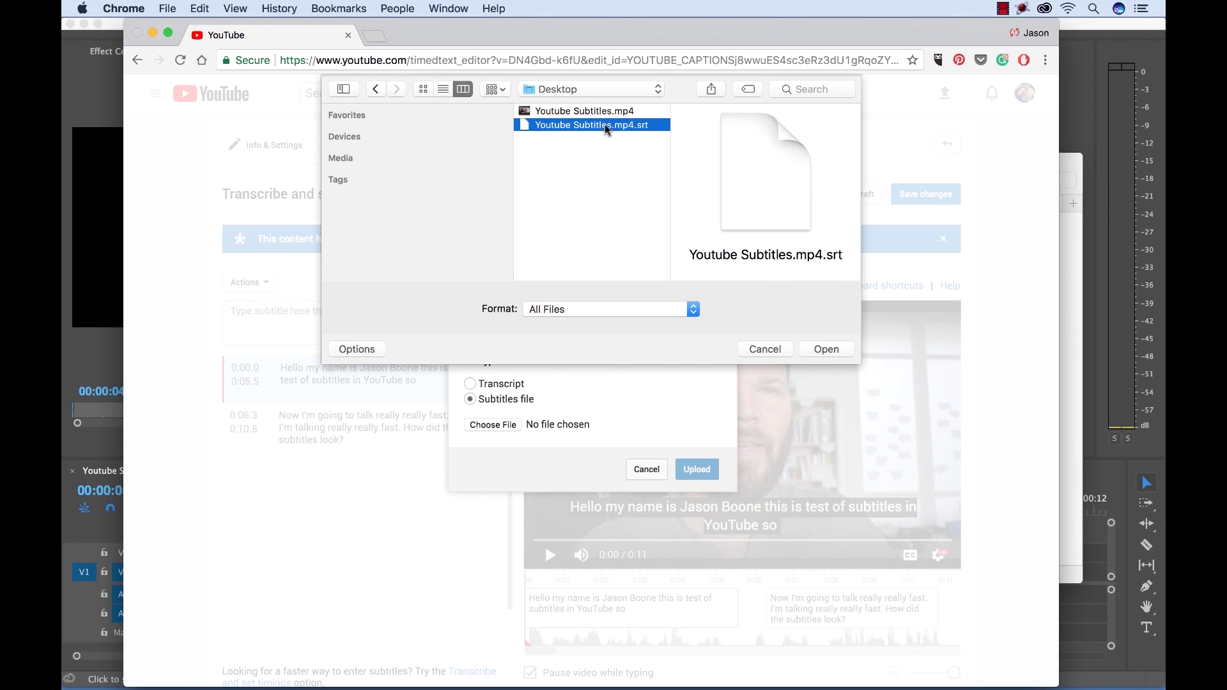
pyautogui.click(825, 350)
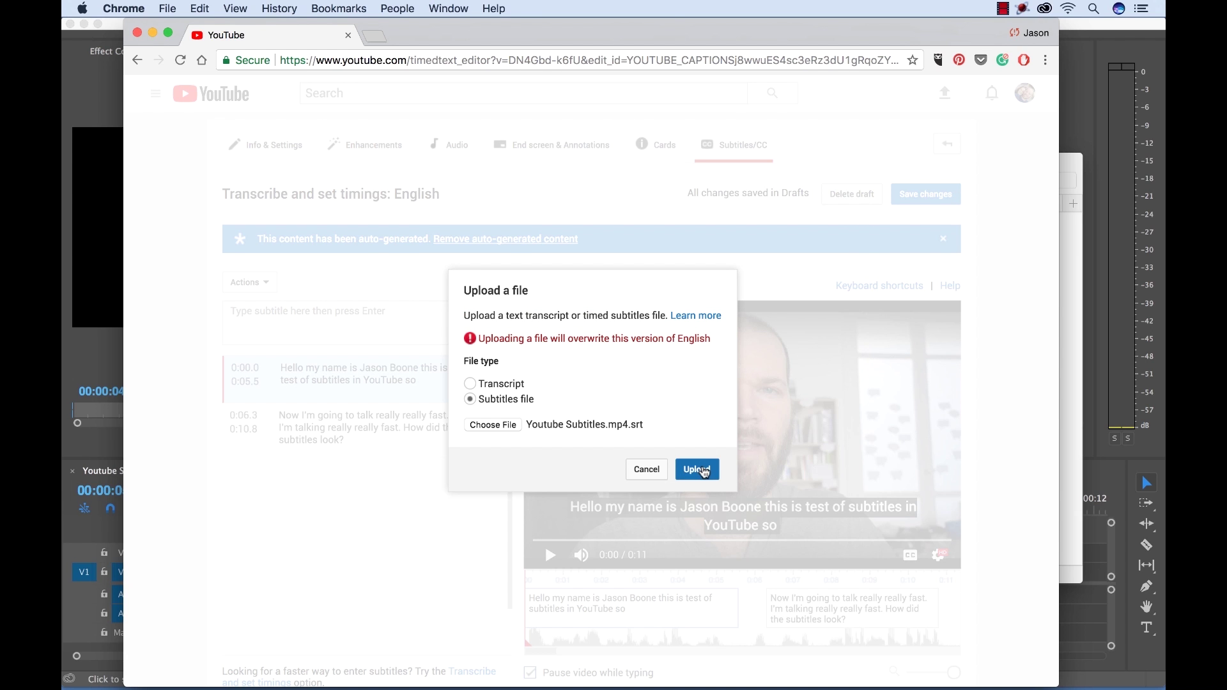
pyautogui.click(704, 473)
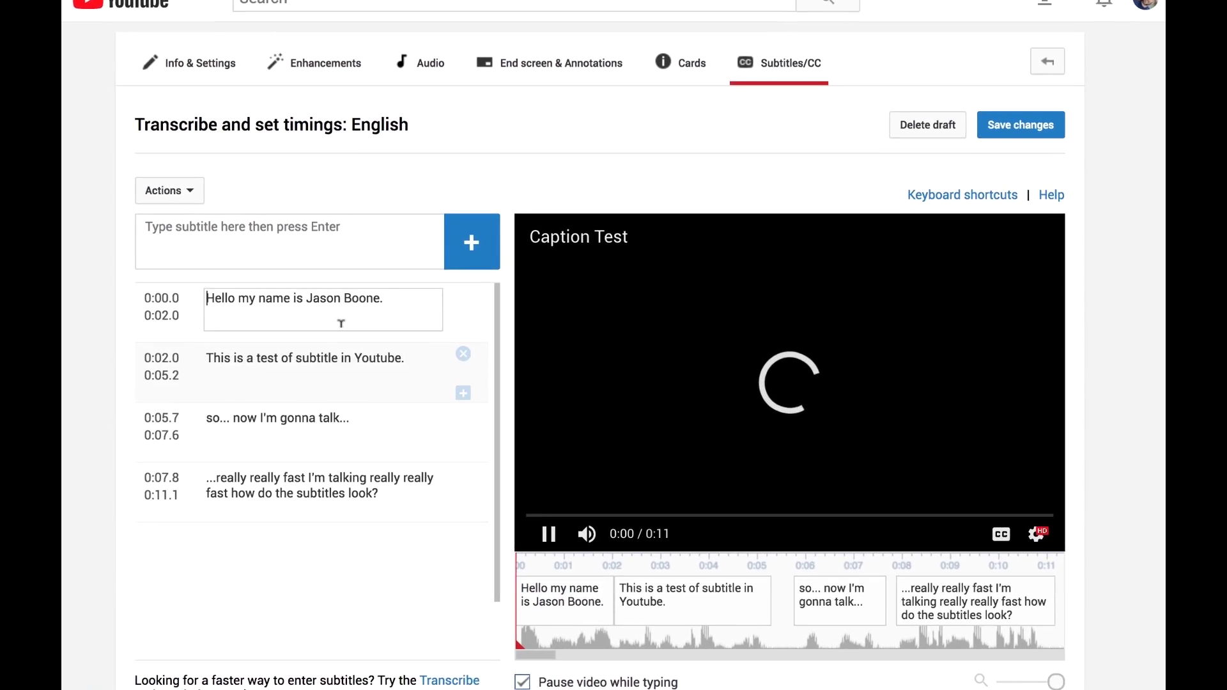
pyautogui.click(548, 539)
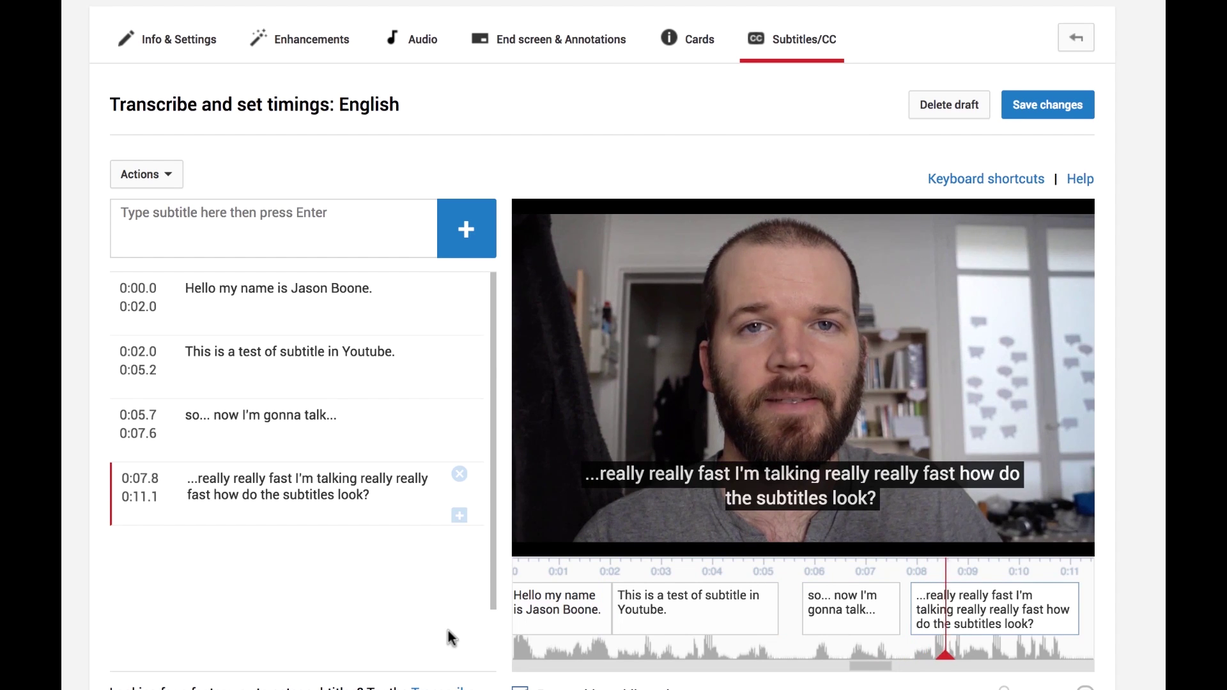
pyautogui.moveTo(532, 551)
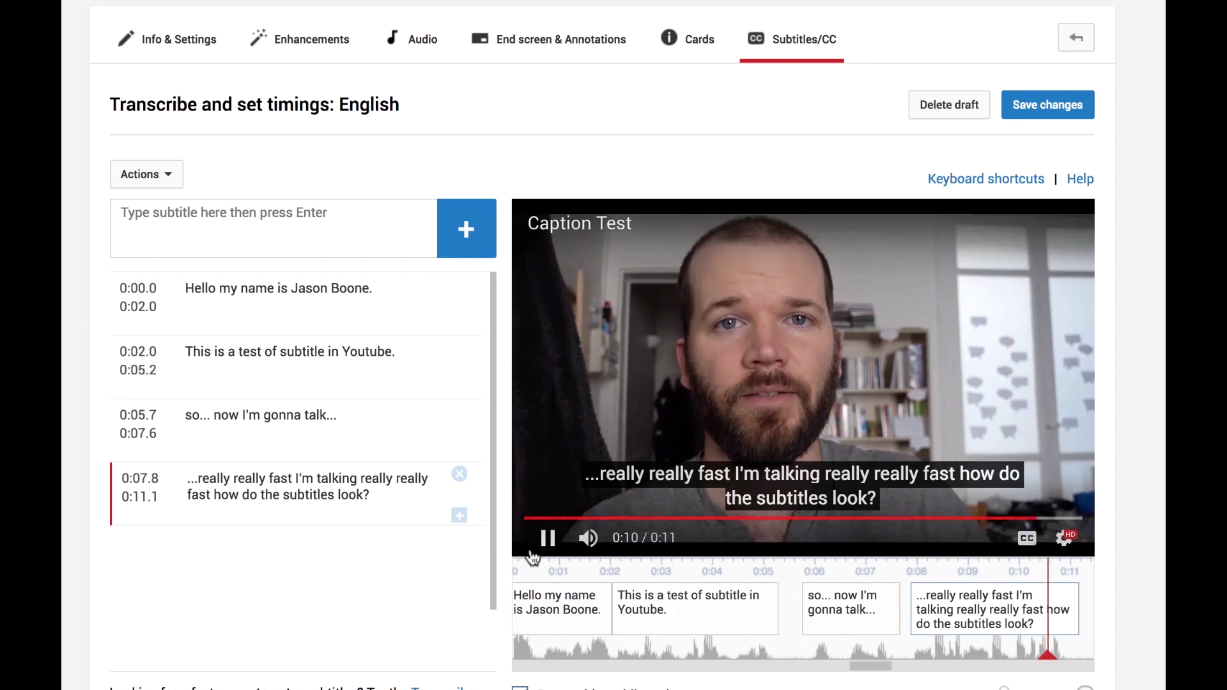
pyautogui.moveTo(887, 604)
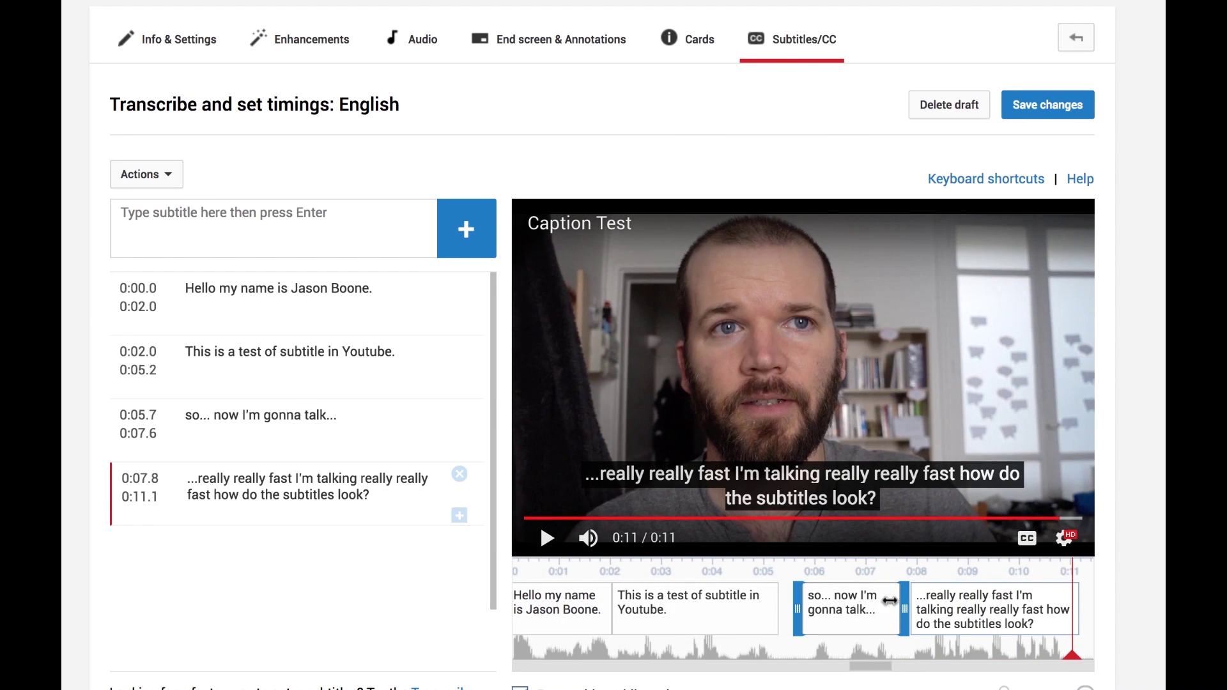
pyautogui.moveTo(979, 612)
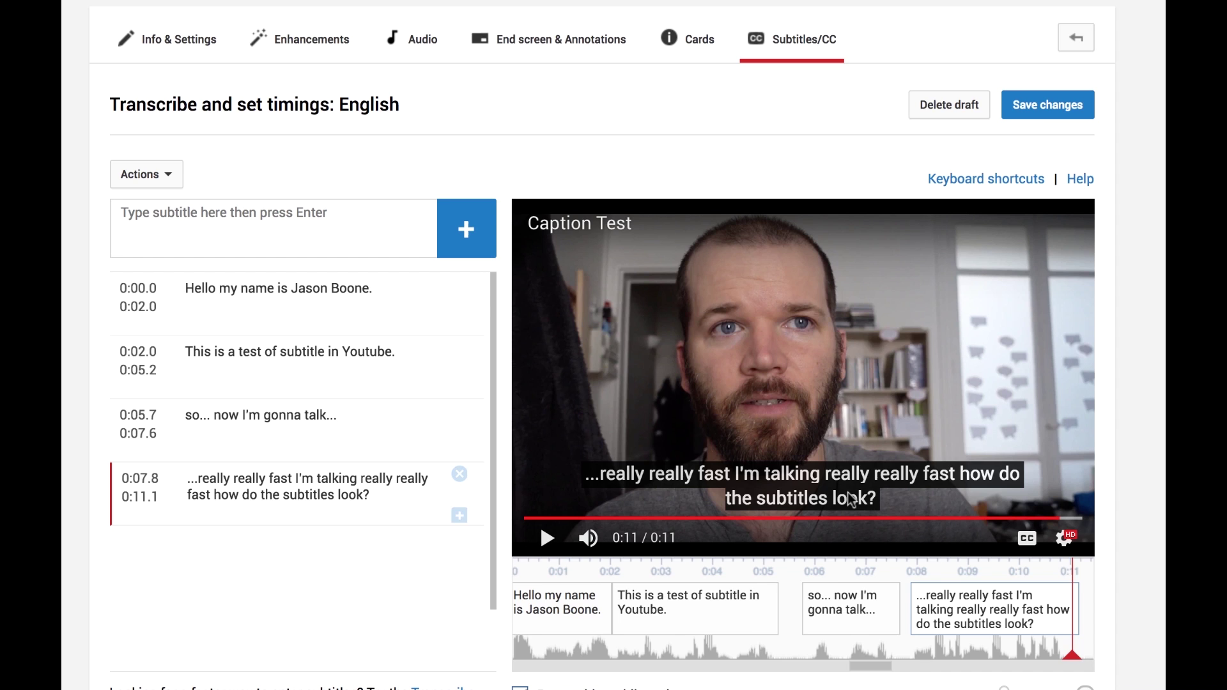
pyautogui.moveTo(706, 599)
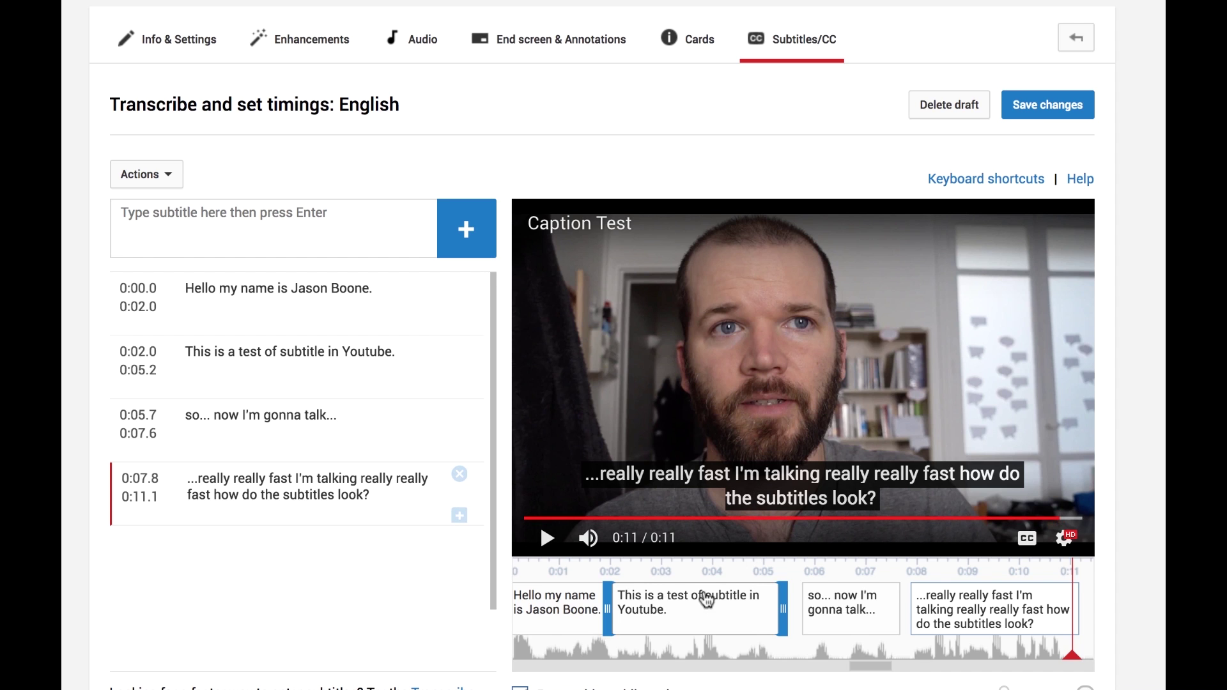
# - Change 'subtitle' to 'subtitles' in the second caption and save the changes
pyautogui.click(696, 610)
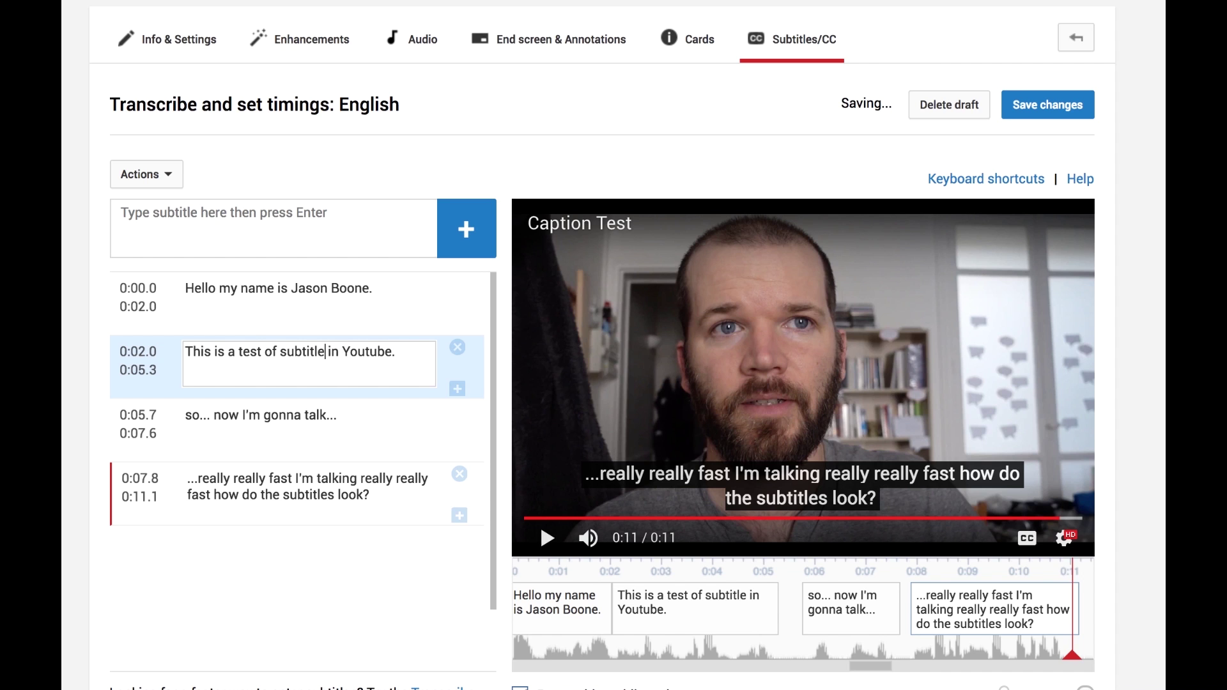
pyautogui.write('s')
pyautogui.click(420, 370)
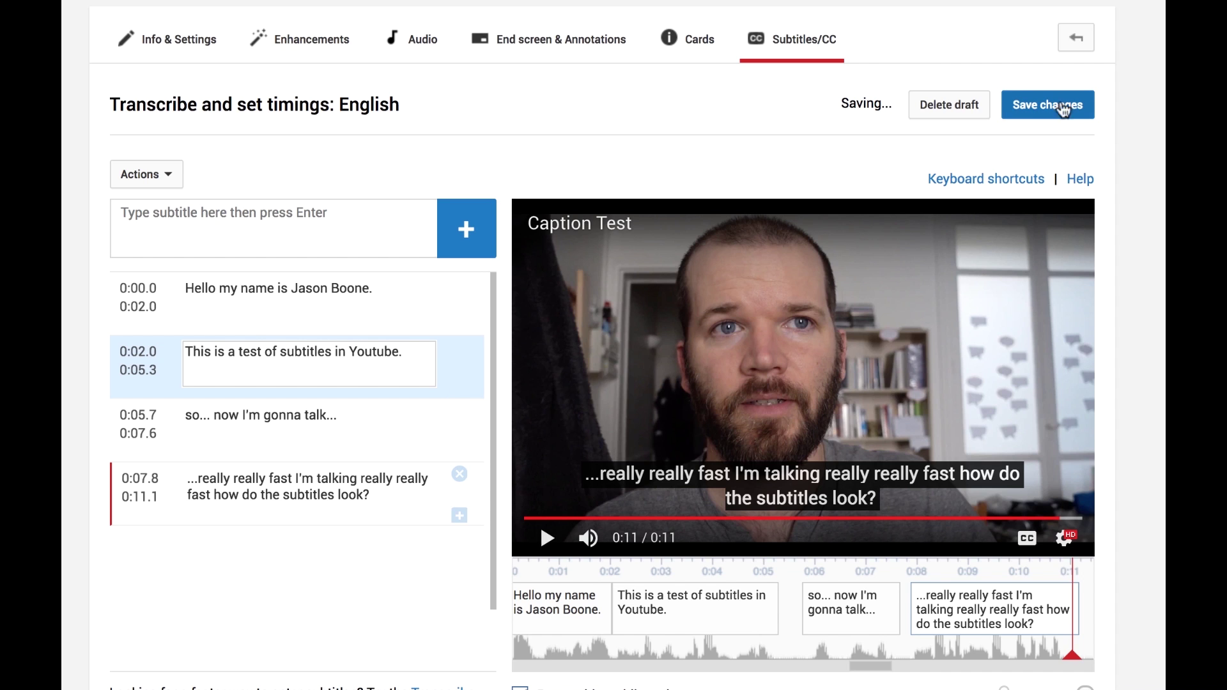